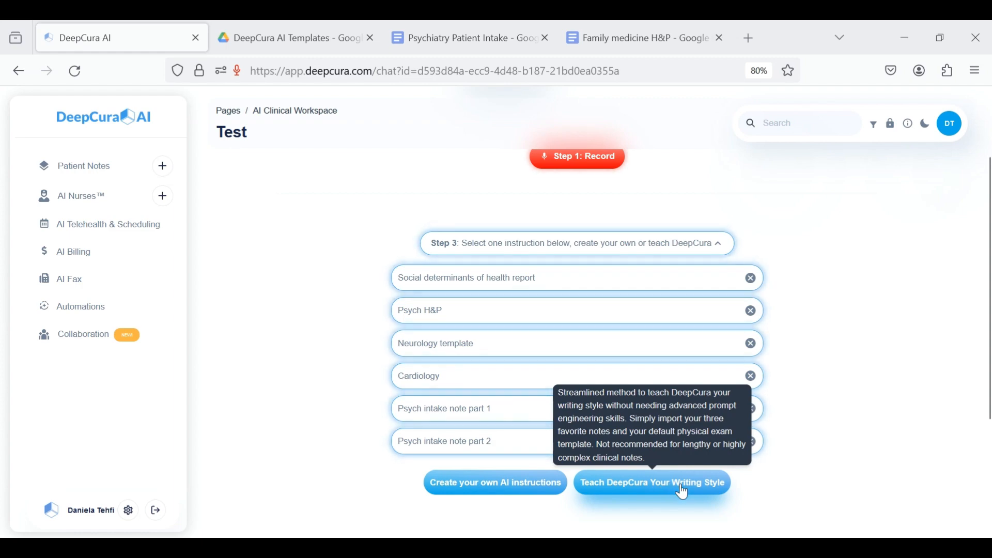
Open the Teach DeepCura Your Writing Style form, examine its clinical notes and default physical exam fields, and close it.
left_click(678, 488)
left_click(527, 203)
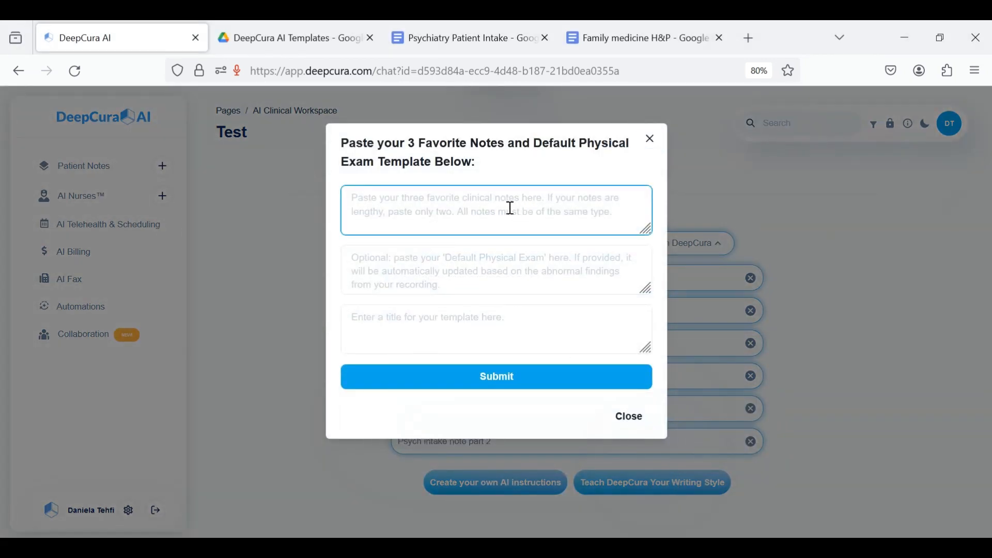
left_click(496, 278)
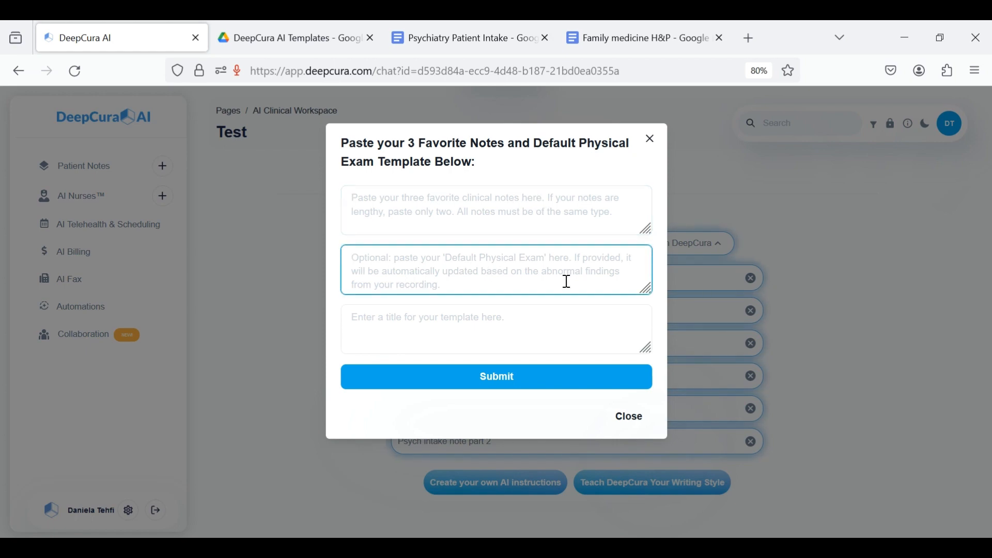
left_click(632, 419)
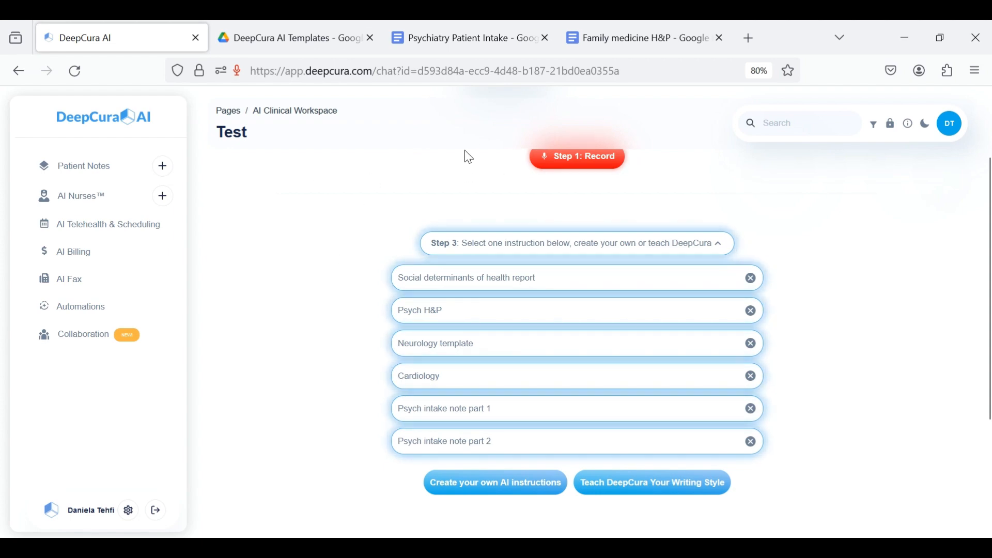
Switch to the Psychiatry Patient Intake document in Google Docs and look over its sections from Date of Encounter to History of Present Illness.
left_click(488, 28)
left_click(113, 31)
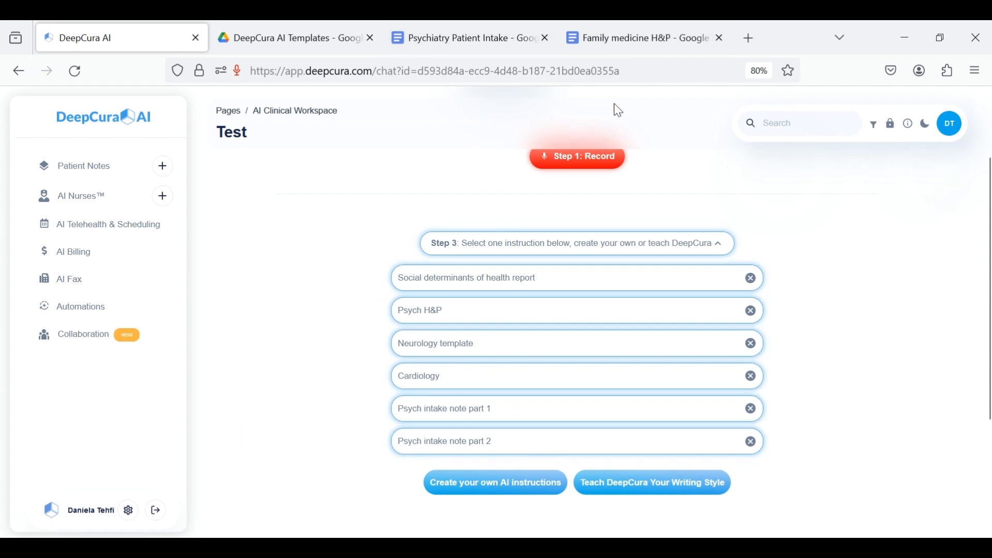
left_click(492, 38)
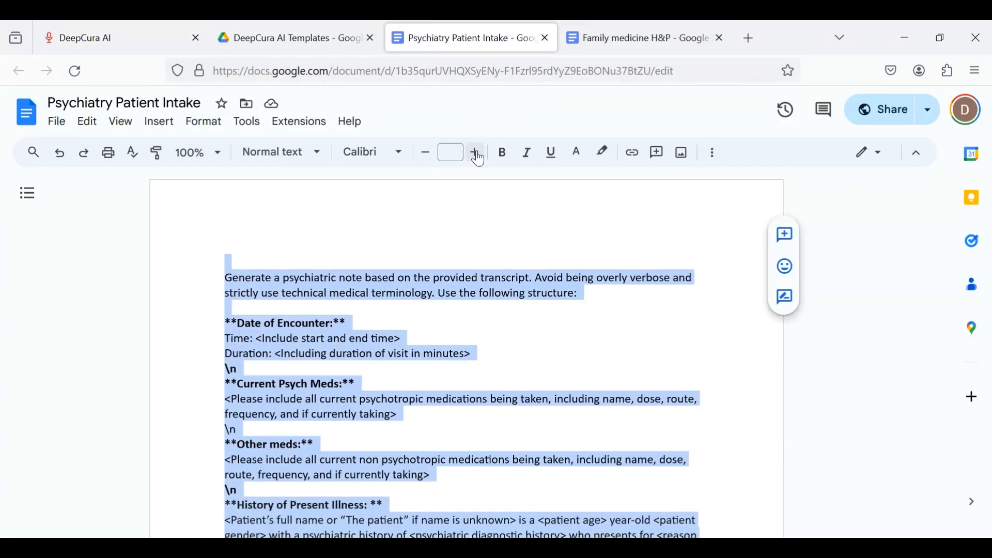
left_click(335, 339)
scroll(199, 332, "down", 3)
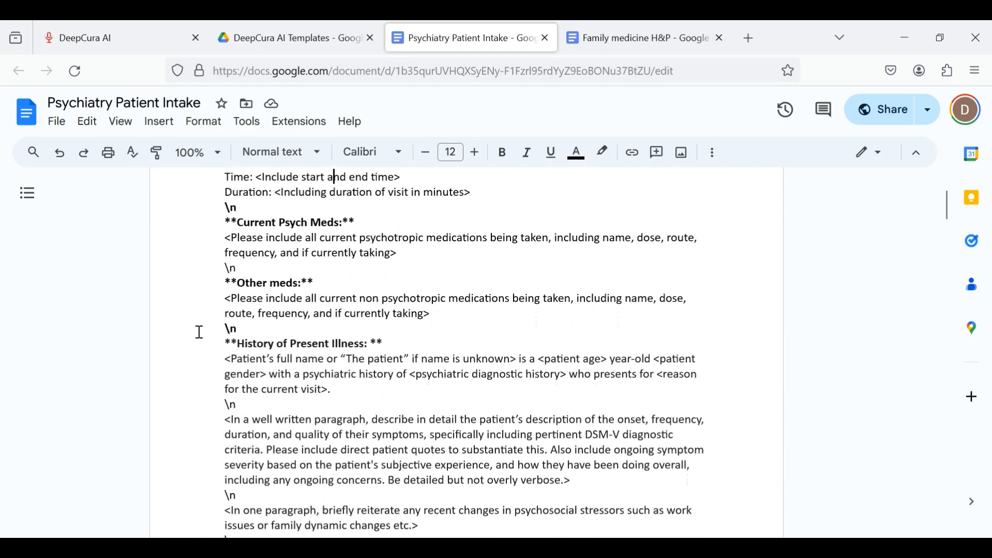
scroll(199, 332, "up", 3)
left_click_drag(302, 323, 370, 416)
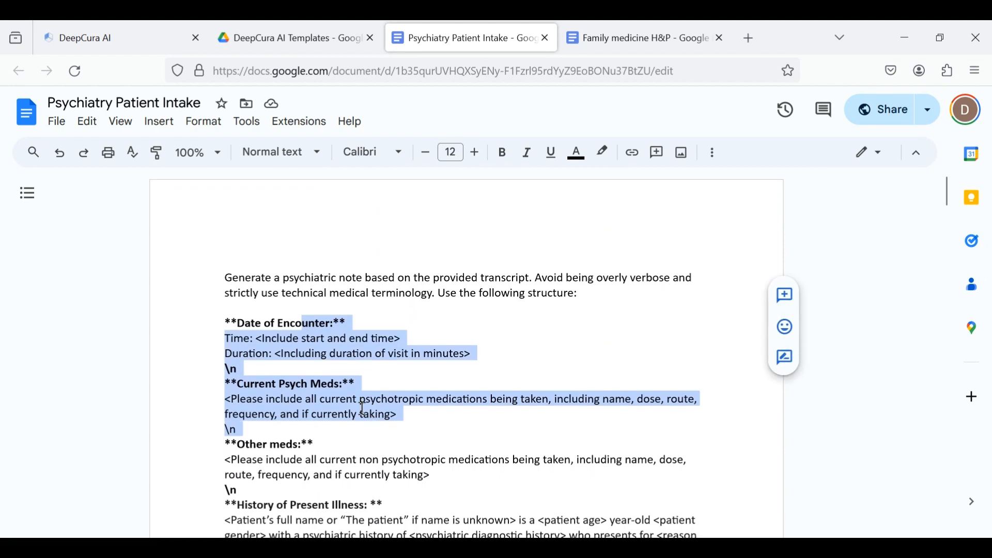
left_click(363, 408)
Switch back to DeepCura AI and open the form for creating your own AI instructions.
left_click(139, 37)
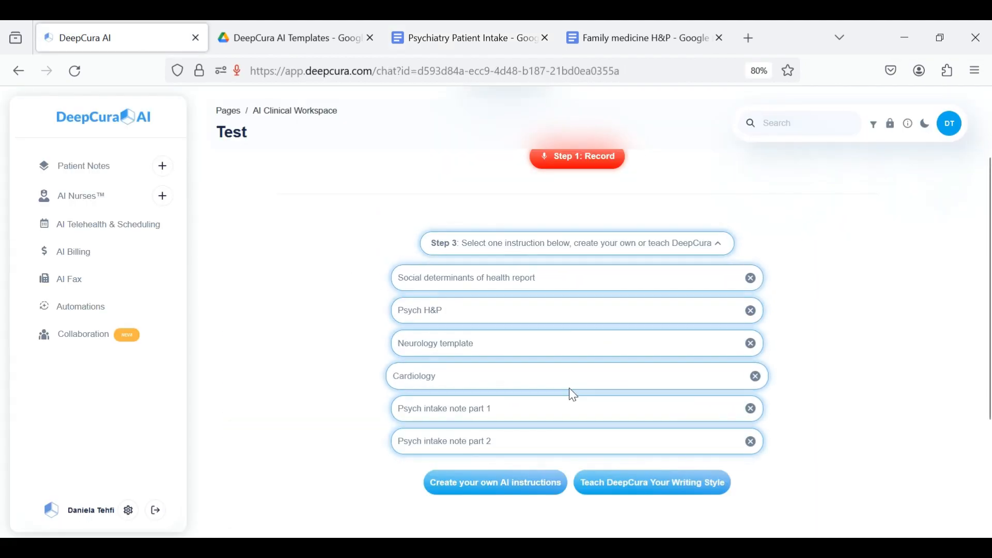
left_click(508, 483)
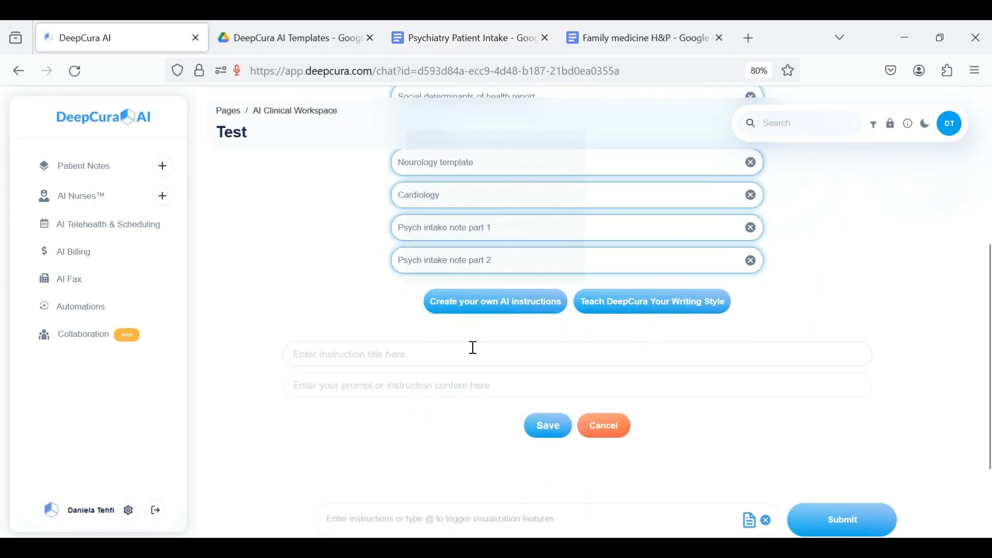
scroll(473, 347, "up", 3)
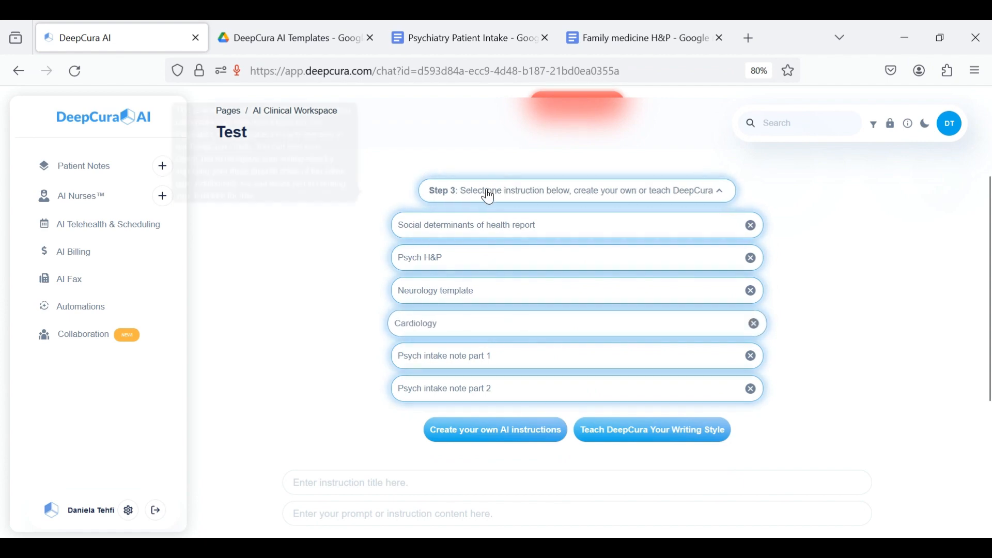
Return to the Psychiatry Patient Intake document and examine the introductory instruction paragraph and the section structure below it.
left_click(453, 26)
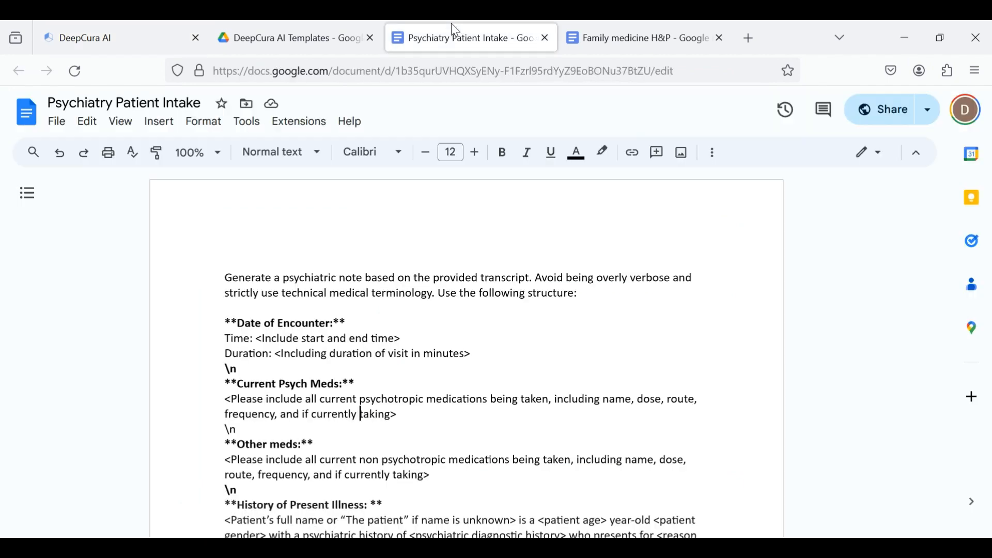
left_click_drag(357, 258, 418, 282)
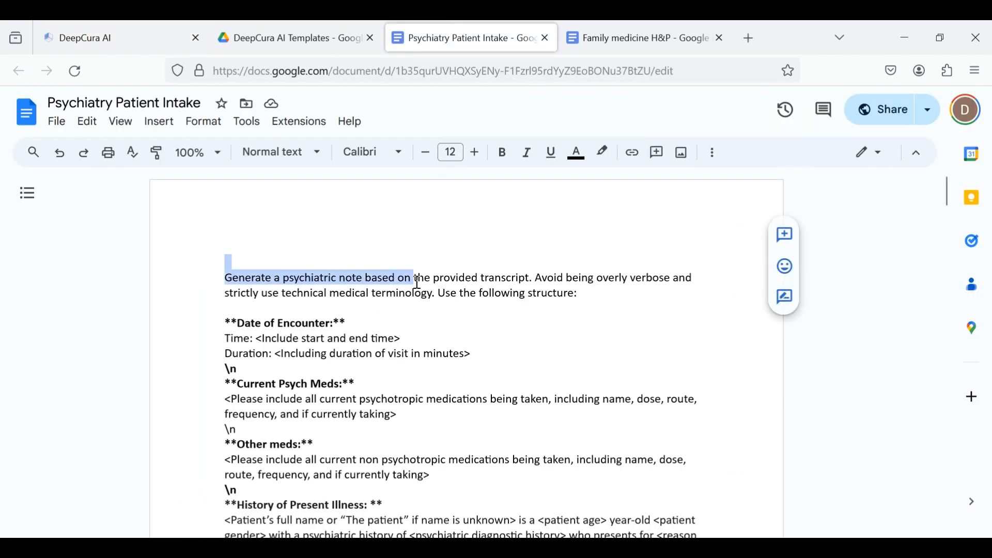
left_click(425, 291)
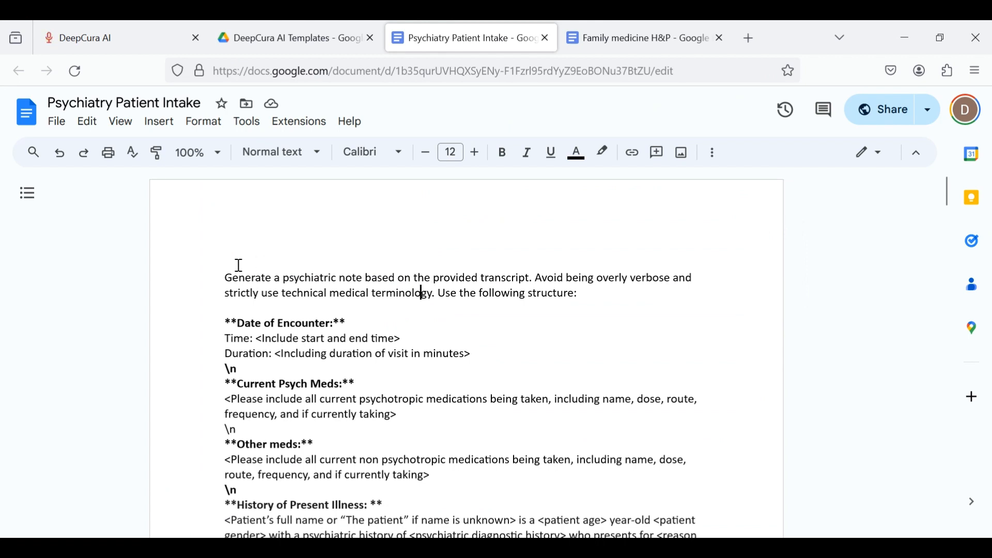
left_click_drag(217, 272, 649, 288)
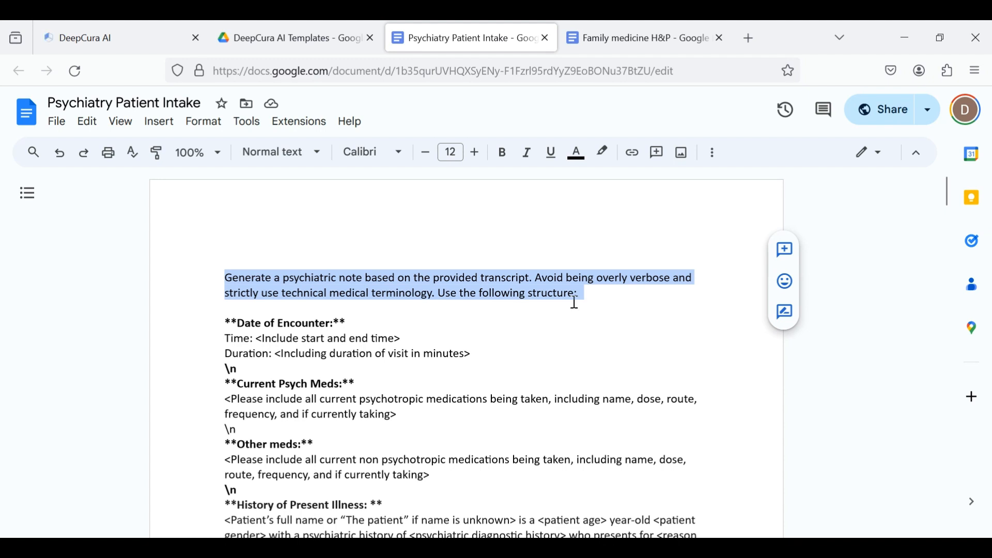
left_click(503, 291)
left_click_drag(339, 261, 491, 292)
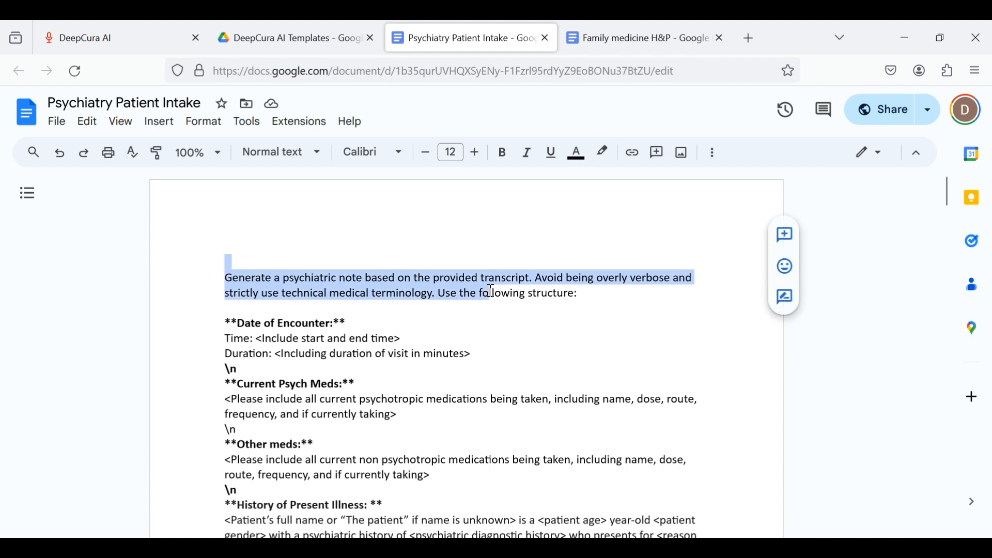
left_click(490, 292)
scroll(491, 290, "down", 1)
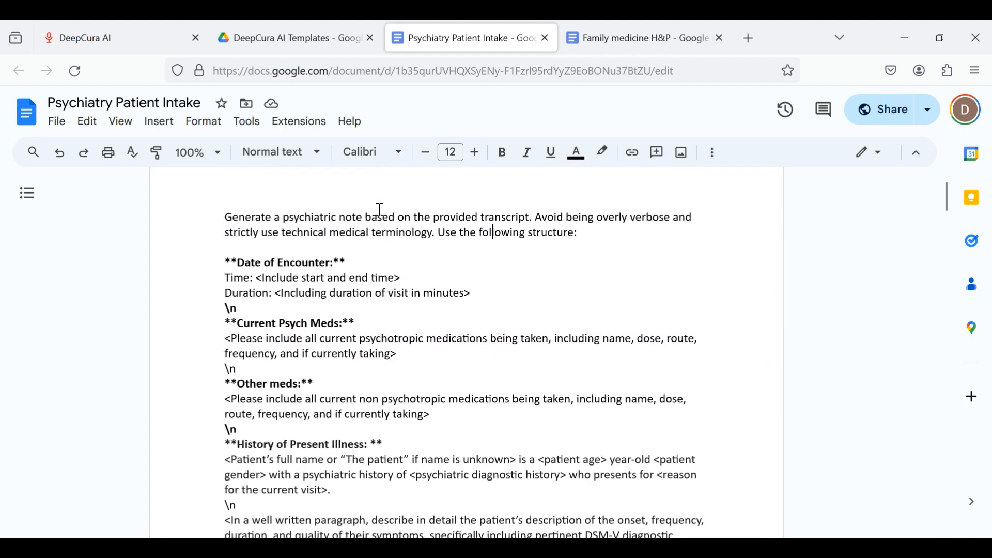
left_click_drag(326, 293, 339, 410)
left_click(337, 340)
scroll(370, 361, "up", 1)
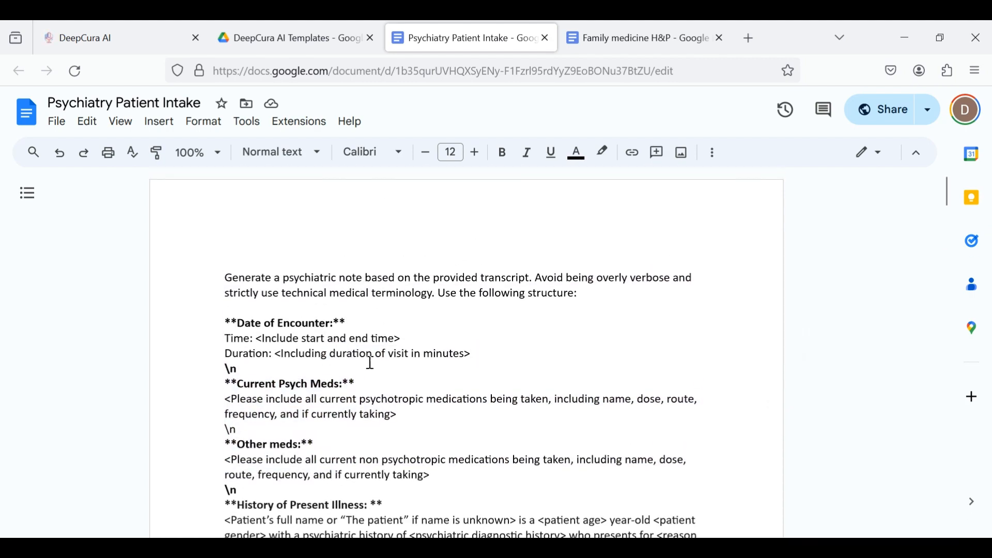
Examine the introductory paragraph's wording, focusing on the request to generate a psychiatric note based on the provided transcript.
left_click_drag(277, 279, 503, 295)
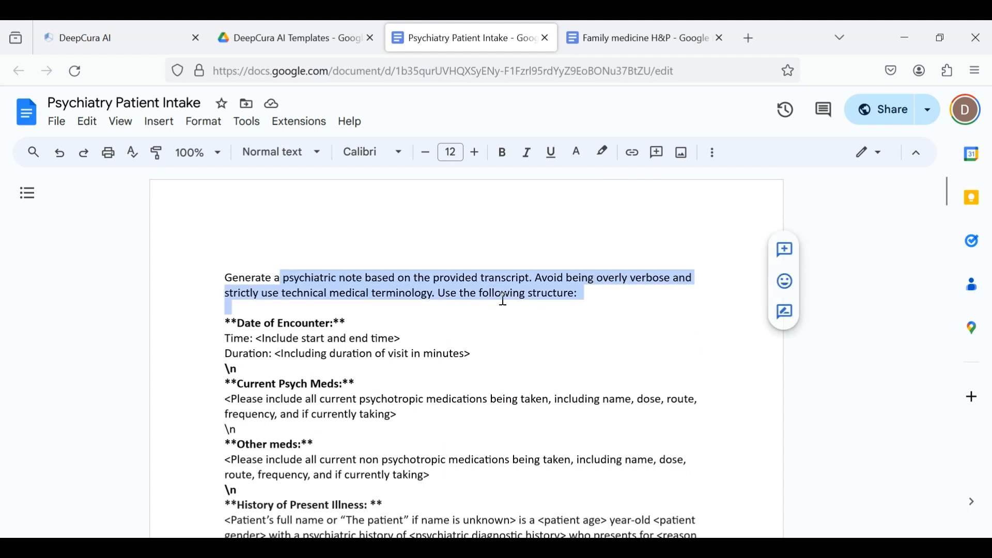
left_click(509, 295)
left_click_drag(266, 279, 443, 294)
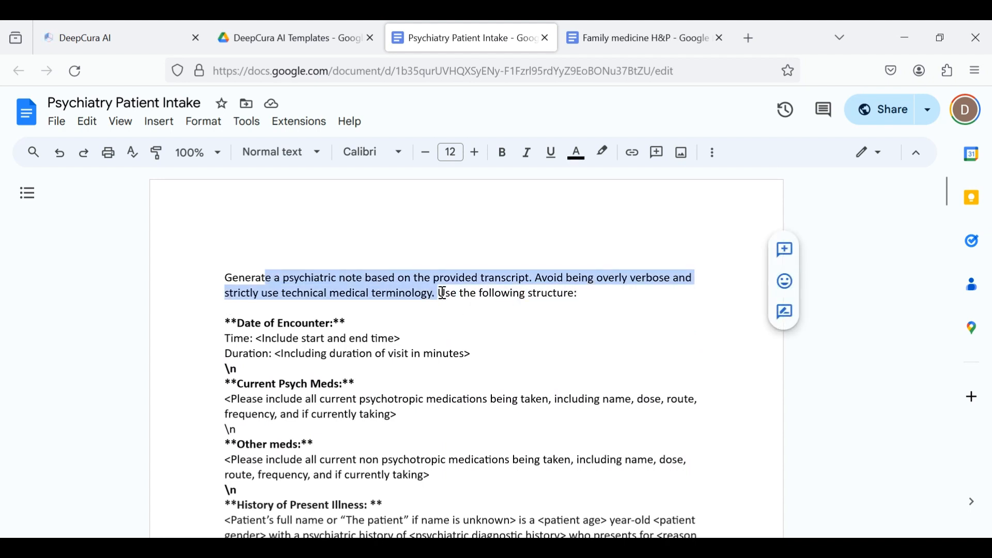
left_click(443, 293)
left_click_drag(225, 279, 366, 281)
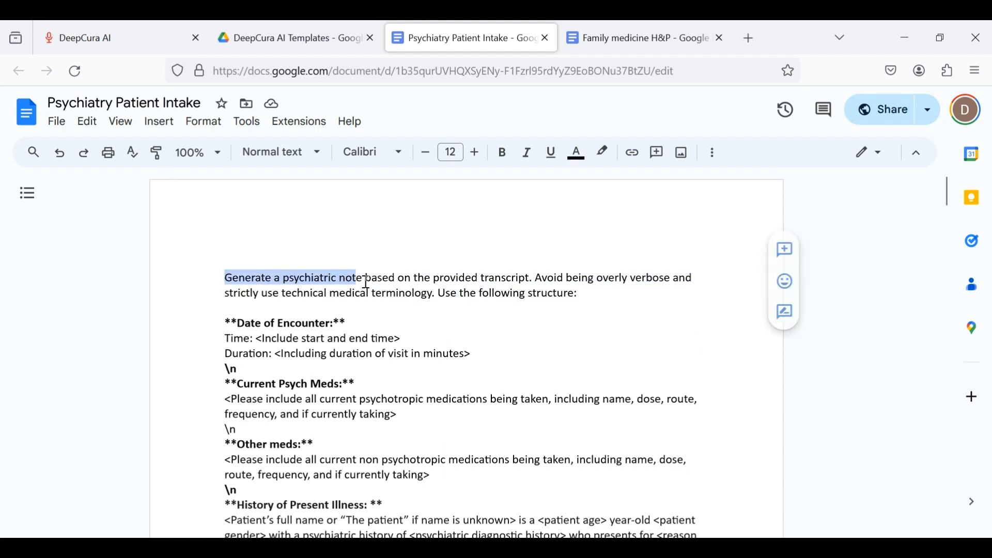
left_click(331, 278)
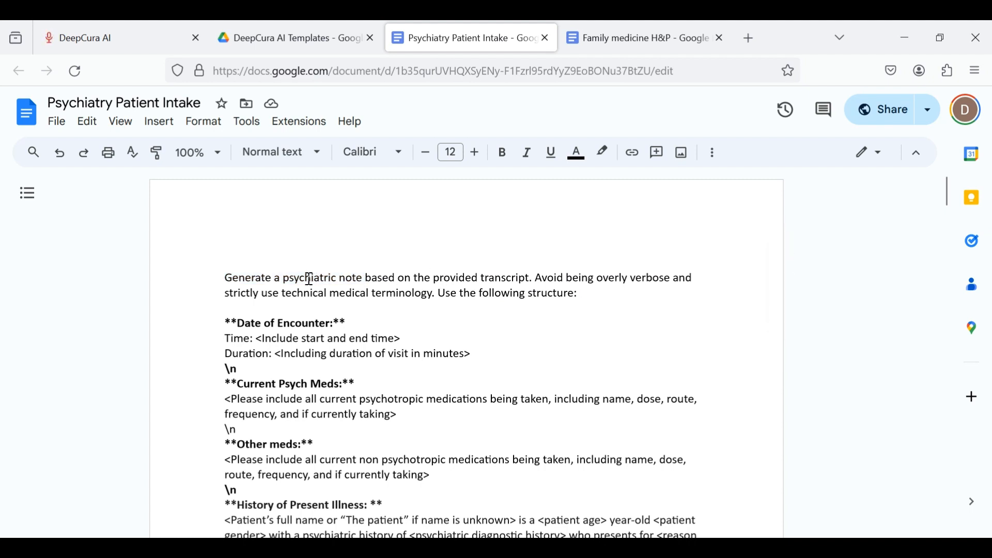
left_click_drag(327, 279, 402, 279)
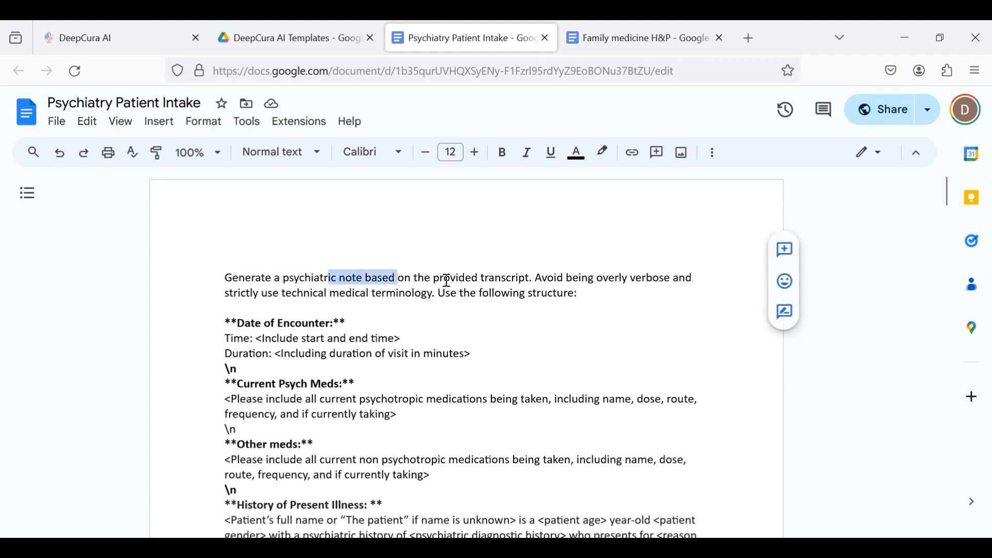
left_click(452, 279)
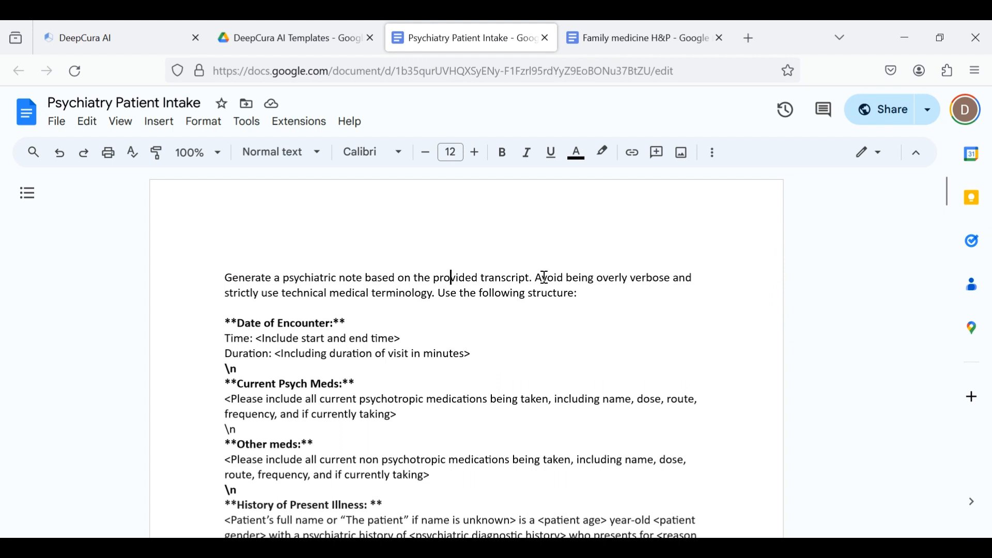
Examine the directives to avoid being overly verbose, strictly use technical medical terminology, and use the following structure.
left_click_drag(534, 278, 443, 288)
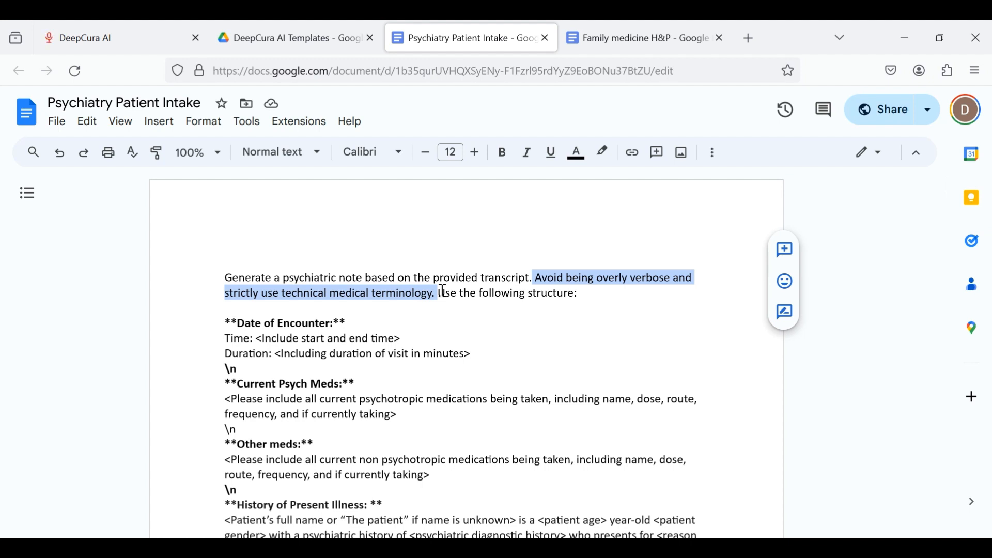
left_click(443, 291)
left_click_drag(534, 278, 599, 277)
left_click(621, 279)
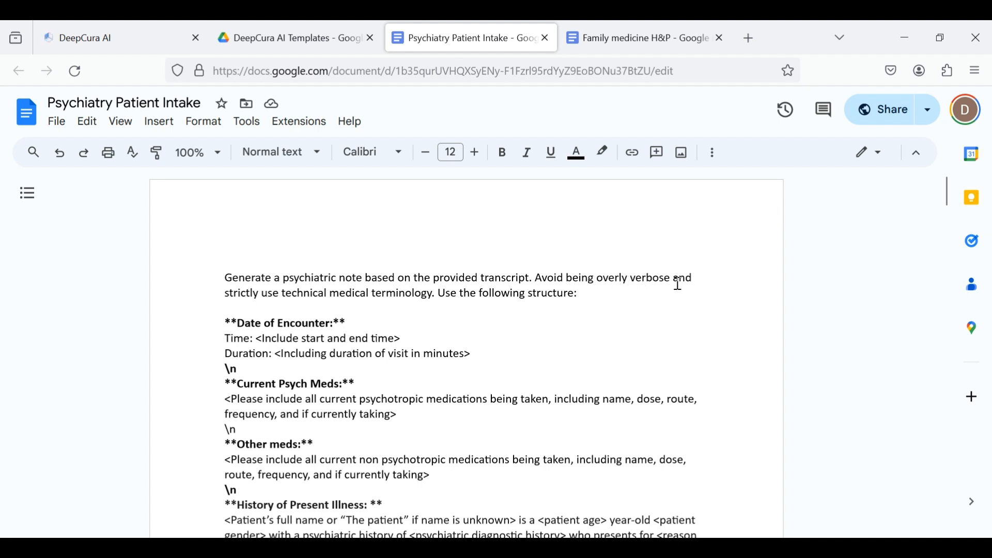
left_click_drag(673, 279, 394, 302)
left_click(420, 302)
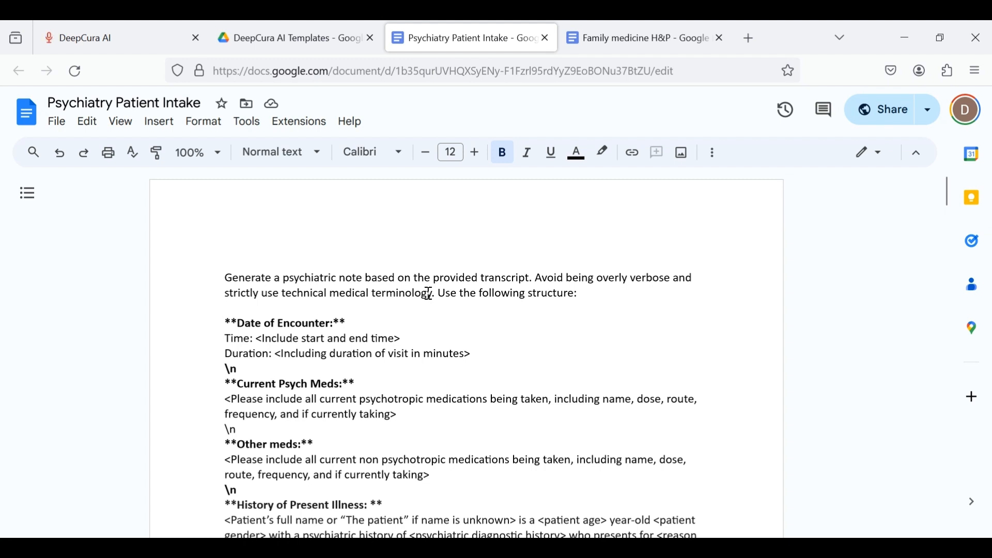
left_click(437, 295)
left_click_drag(437, 294, 607, 303)
left_click(472, 296)
left_click(591, 292)
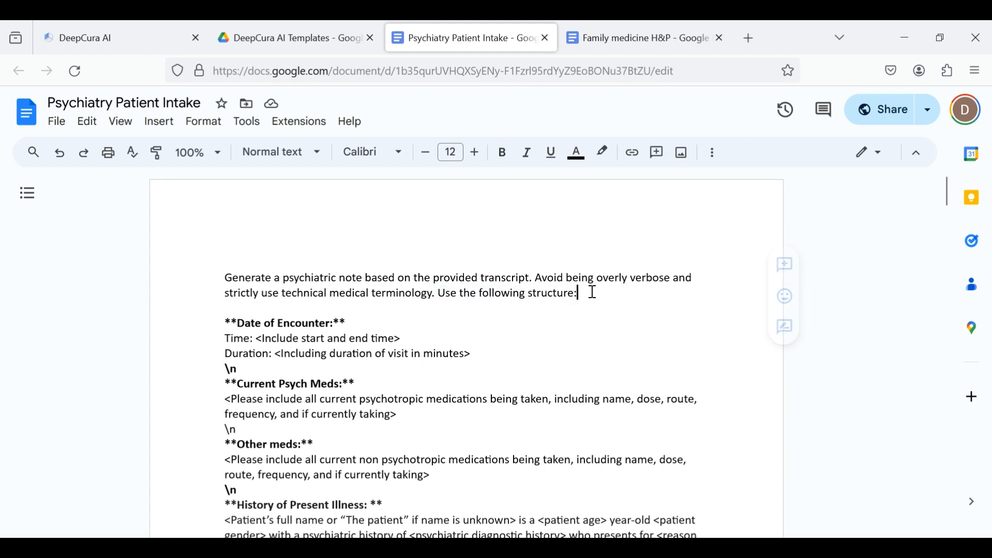
scroll(548, 369, "down", 1)
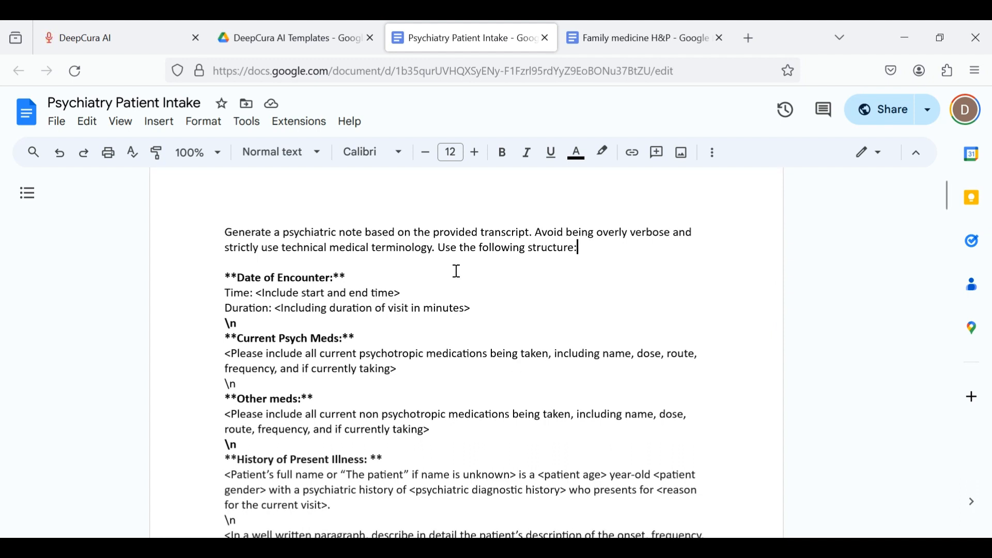
Review the whole introductory paragraph again together with the Date of Encounter and Current Psych Meds sections beneath it.
left_click_drag(383, 232, 486, 249)
left_click(485, 250)
left_click_drag(378, 232, 434, 281)
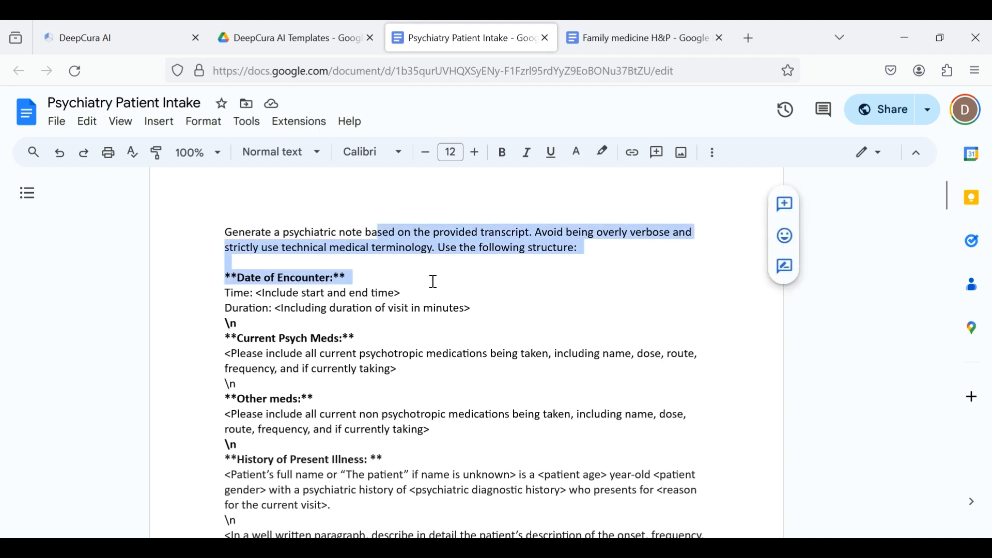
left_click(413, 250)
left_click_drag(370, 232, 440, 248)
left_click(502, 249)
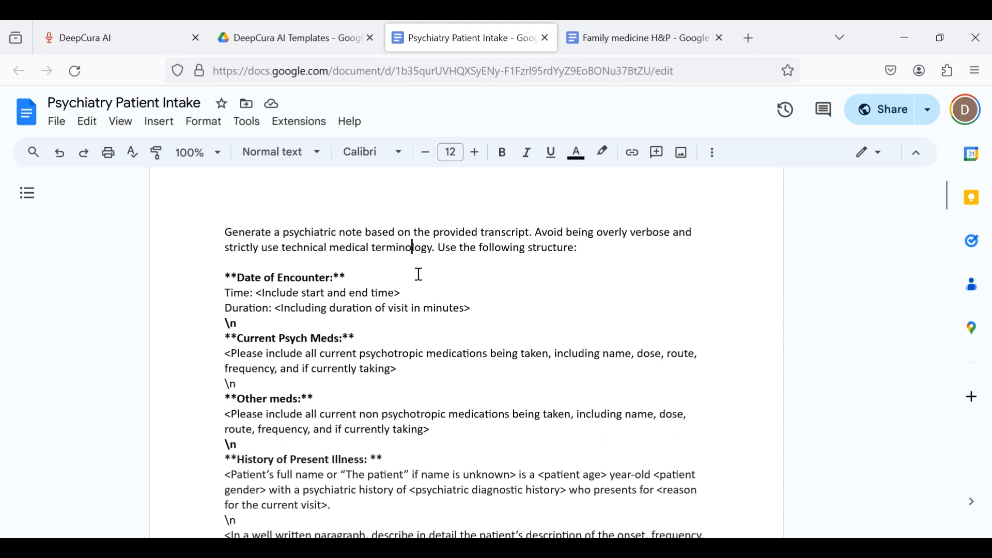
left_click(398, 333)
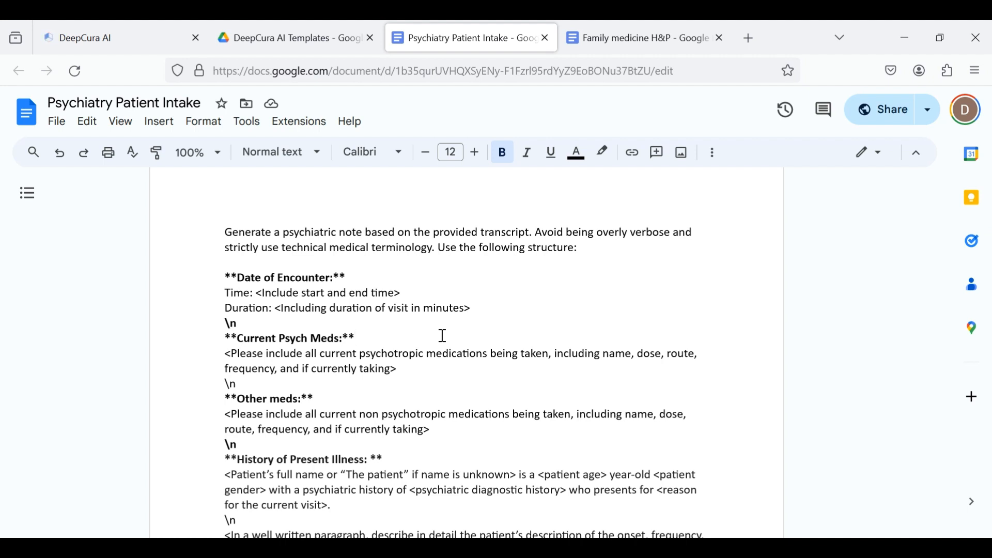
left_click(341, 319)
left_click(391, 370)
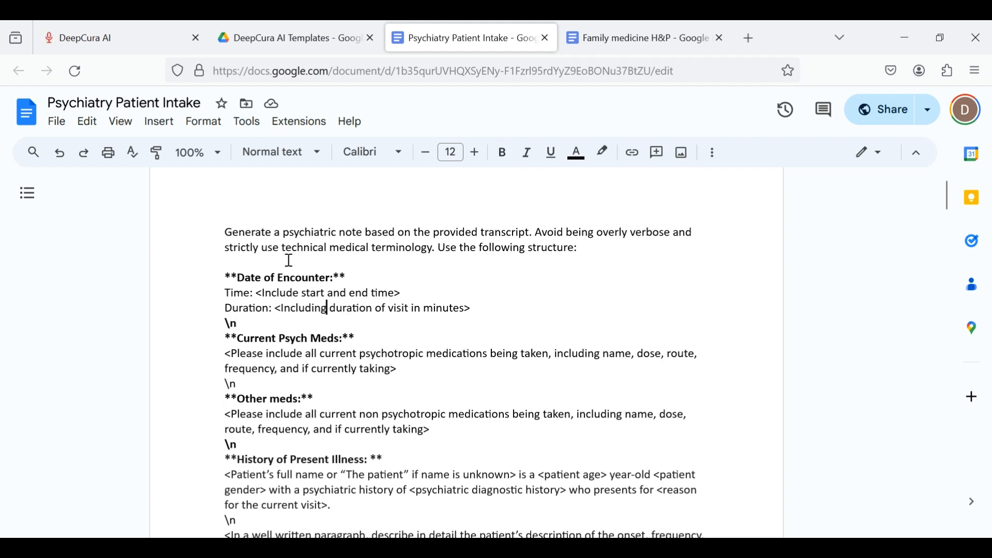
left_click_drag(273, 248, 356, 253)
left_click(433, 247)
Examine the asterisk-marked Date of Encounter heading and the angle-bracket placeholders for Time and Duration.
left_click_drag(228, 279, 330, 293)
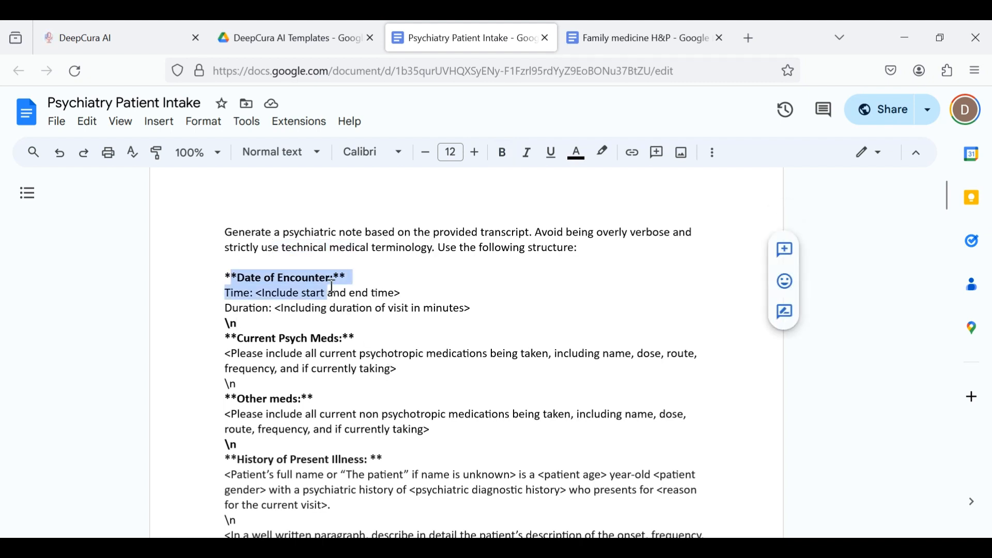
left_click(318, 293)
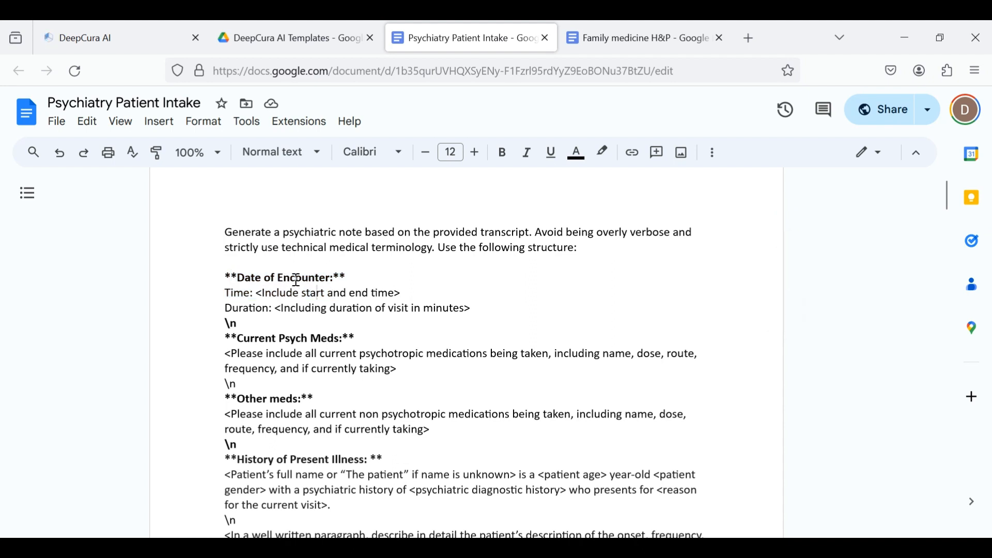
left_click(296, 279)
left_click(244, 294)
left_click_drag(261, 293, 291, 293)
left_click(383, 307)
left_click(326, 297)
scroll(371, 306, "down", 2)
scroll(371, 305, "down", 1)
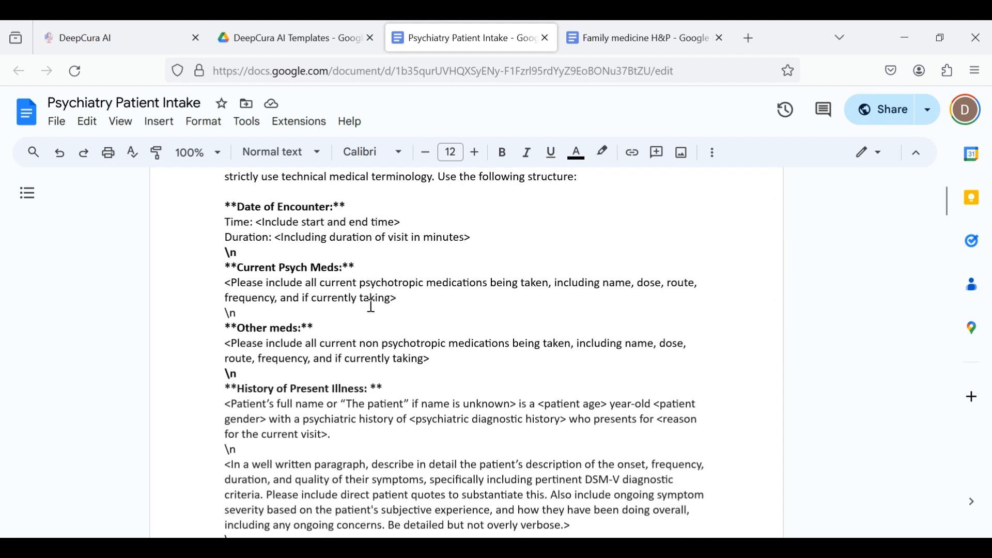
Examine the angle-bracket instruction under the Current Psych Meds heading, focusing on the request for all current psychotropic medications being taken.
left_click_drag(258, 282, 382, 306)
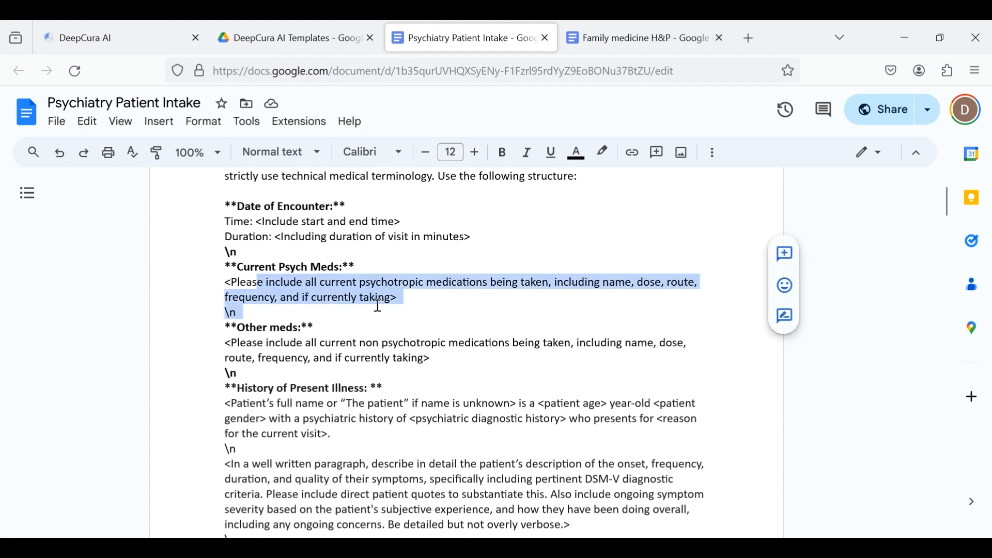
left_click(379, 306)
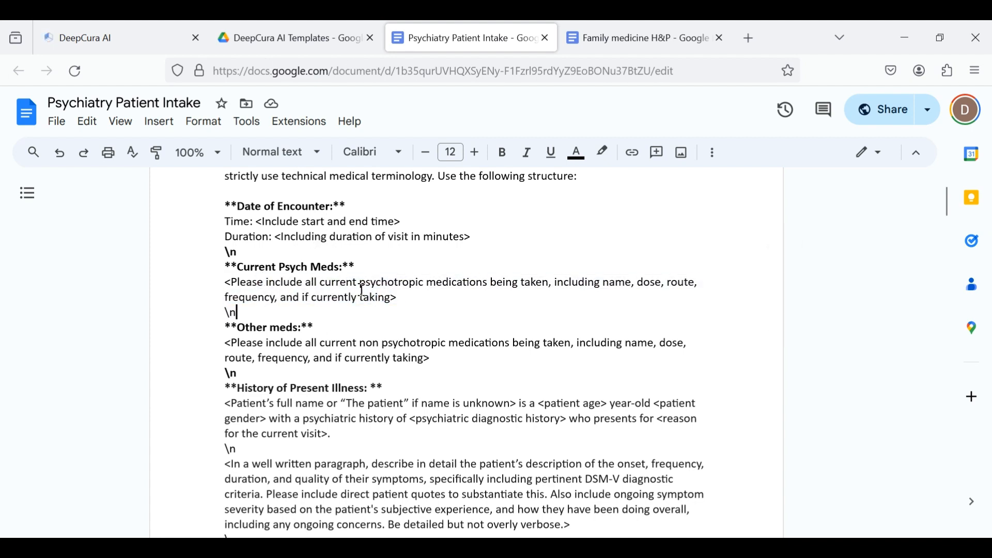
left_click_drag(437, 283, 517, 282)
left_click(537, 282)
Try the Current Psych Meds instruction without ", including name, dose, route, frequency, and if currently taking", and restore that clause before the closing bracket.
left_click_drag(392, 298, 548, 283)
key("BackSpace")
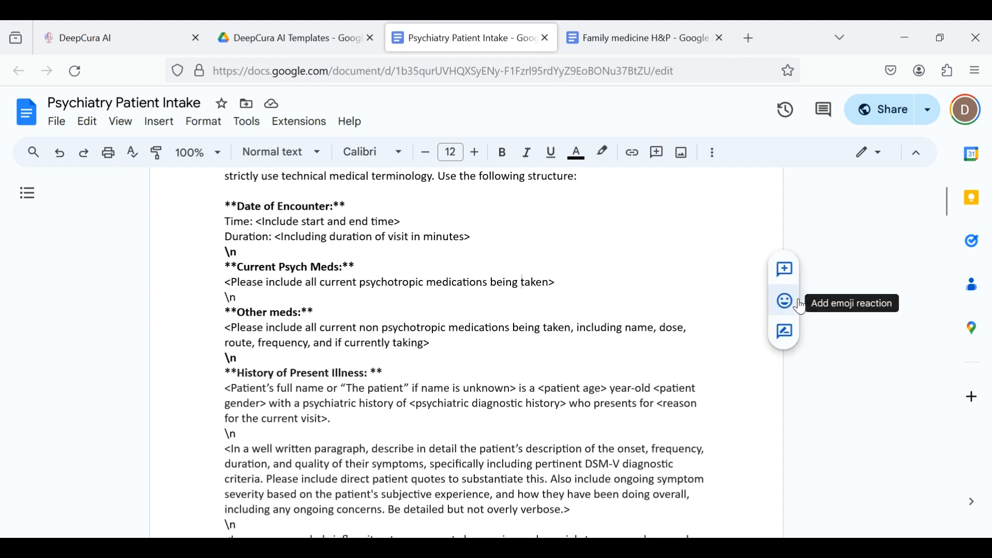
left_click(584, 284)
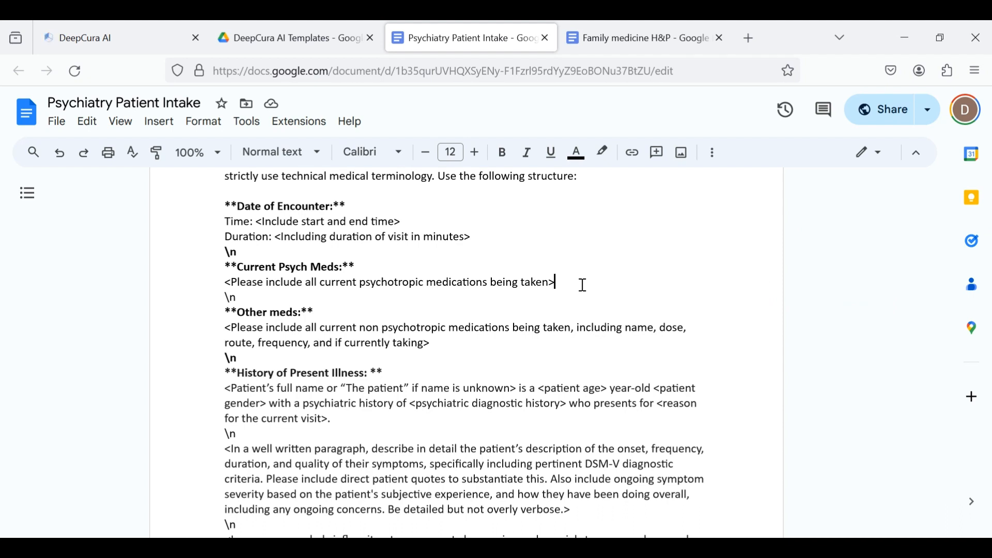
key("BackSpace")
type(", including name, dose, route, frequency, and if currently taking>")
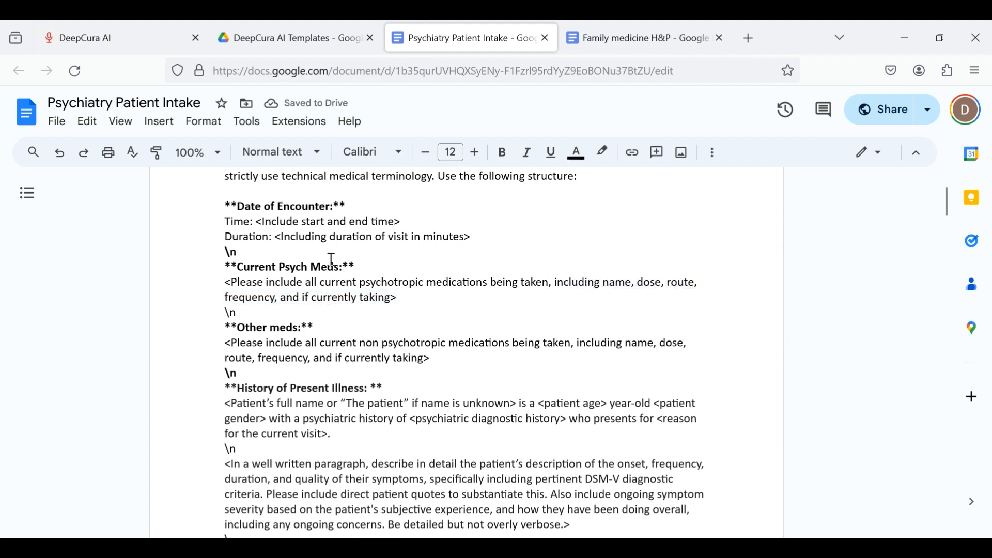
Examine the medication details requested in the Current Psych Meds instruction: name, dose, route, frequency, and if currently taking.
left_click_drag(321, 299, 405, 307)
left_click(401, 303)
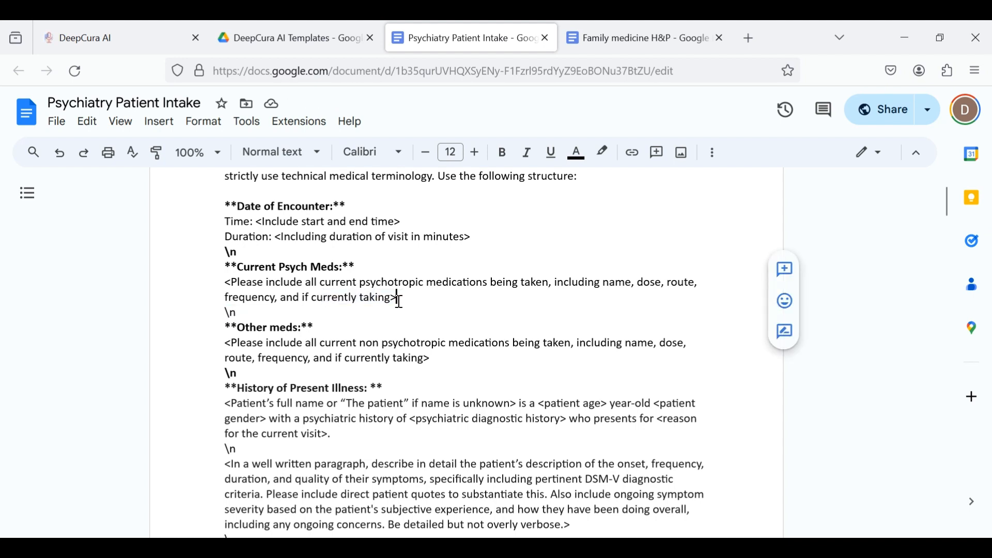
left_click(476, 283, "shift")
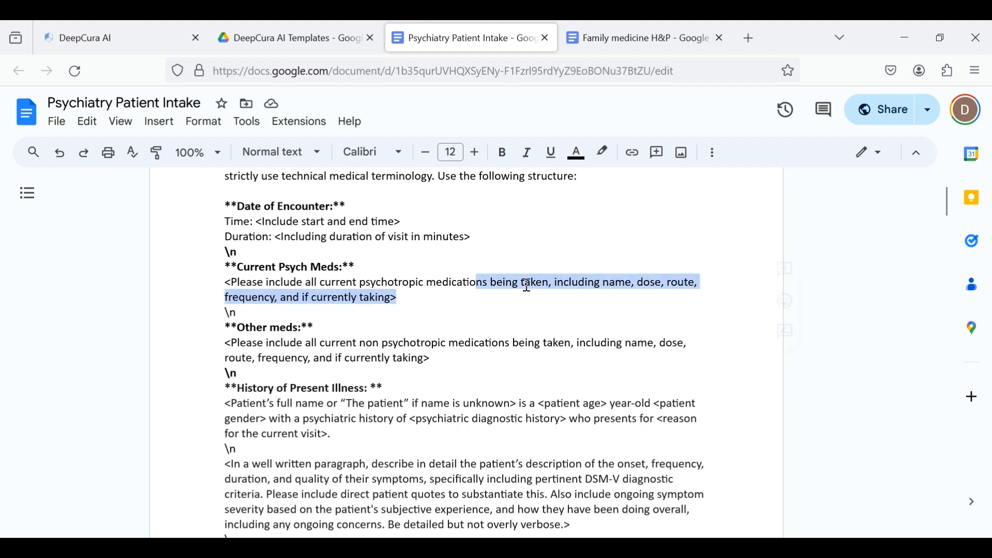
left_click_drag(527, 286, 601, 284)
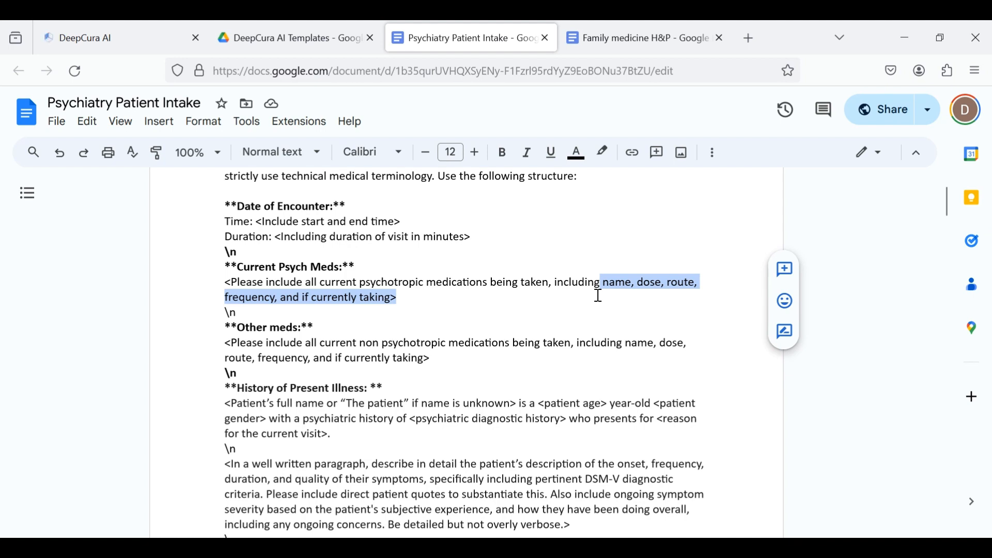
left_click(576, 295)
left_click_drag(390, 298, 671, 286)
left_click(584, 281)
left_click(672, 298)
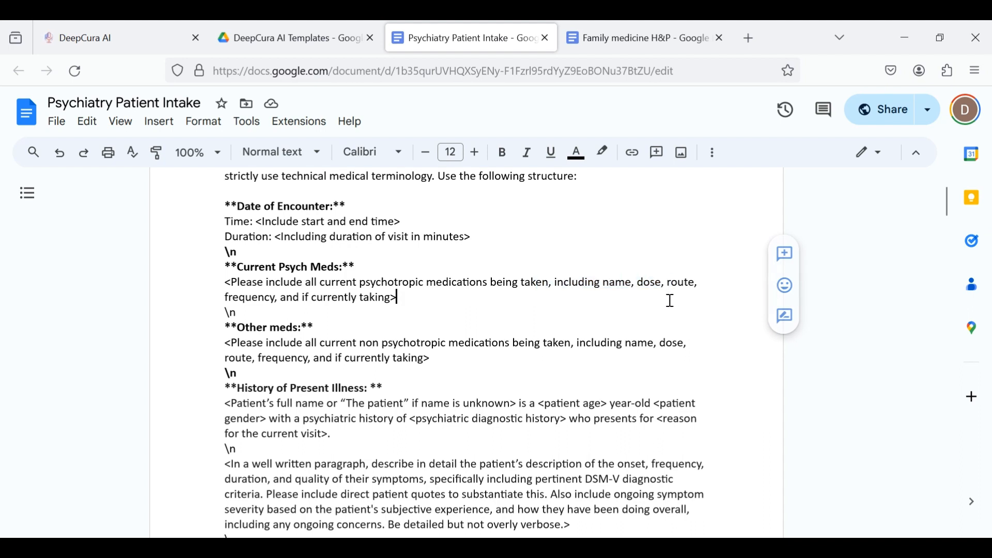
left_click_drag(537, 283, 394, 295)
left_click(408, 301)
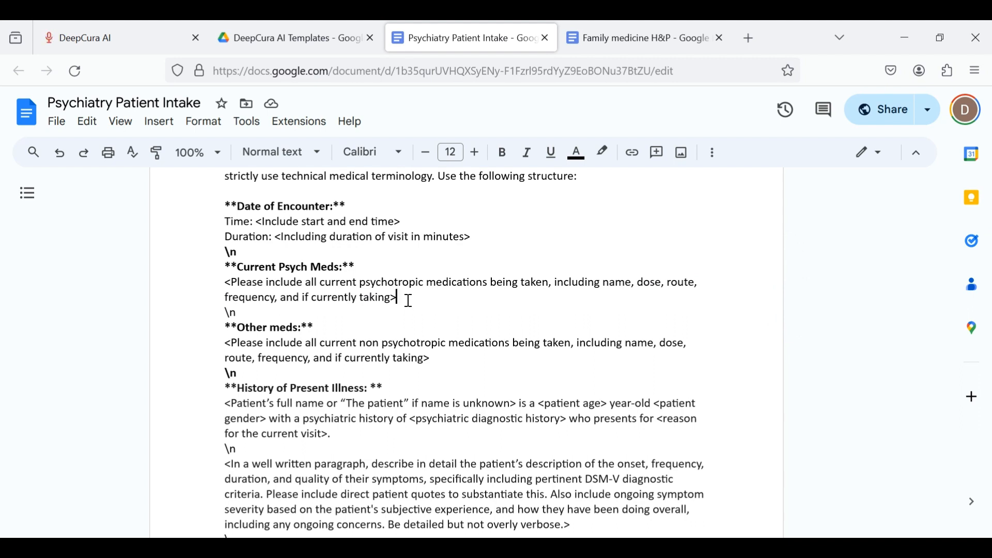
Examine the Other meds placeholder and the opening bracketed instructions under the History of Present Illness heading.
scroll(320, 373, "down", 1)
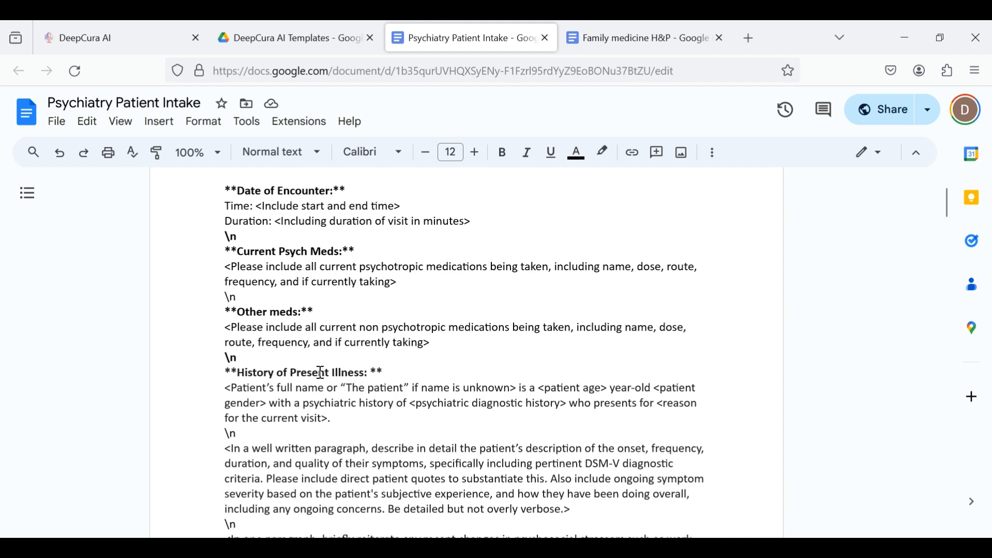
scroll(390, 371, "down", 3)
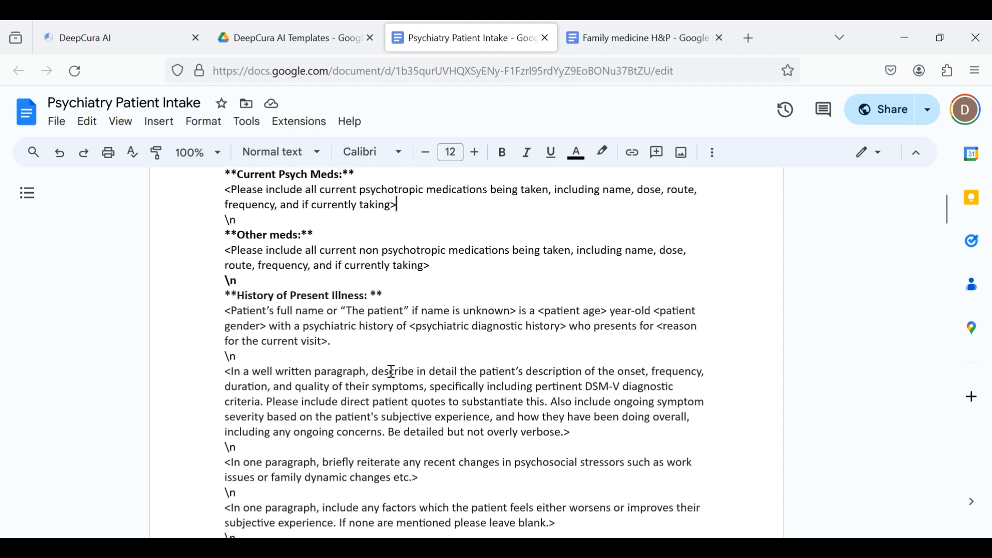
left_click_drag(257, 235, 344, 267)
scroll(408, 274, "down", 3)
left_click_drag(274, 241, 395, 341)
left_click(394, 342)
left_click(286, 242)
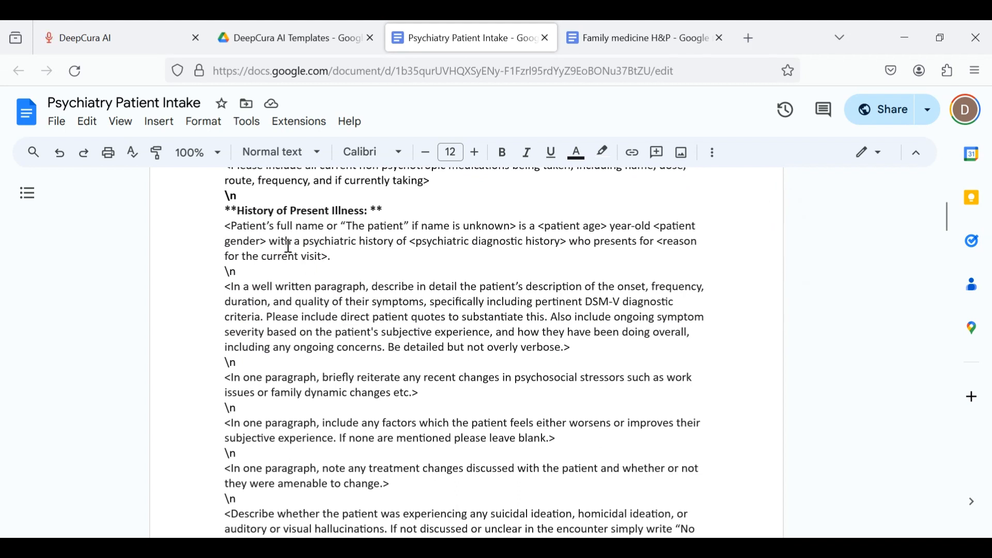
left_click_drag(283, 286, 364, 293)
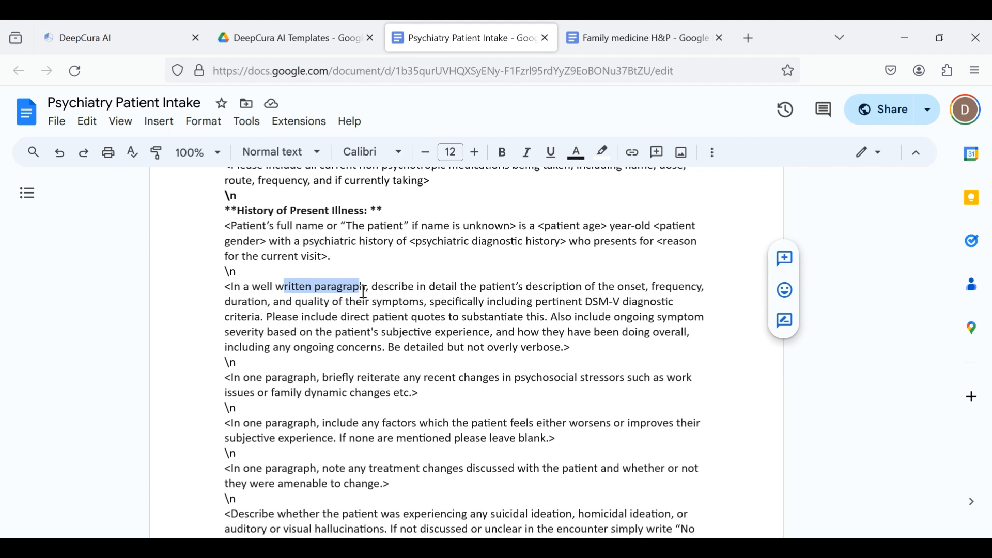
Try removing the space before the closing asterisks of the History of Present Illness heading.
scroll(362, 290, "up", 1)
left_click(228, 243)
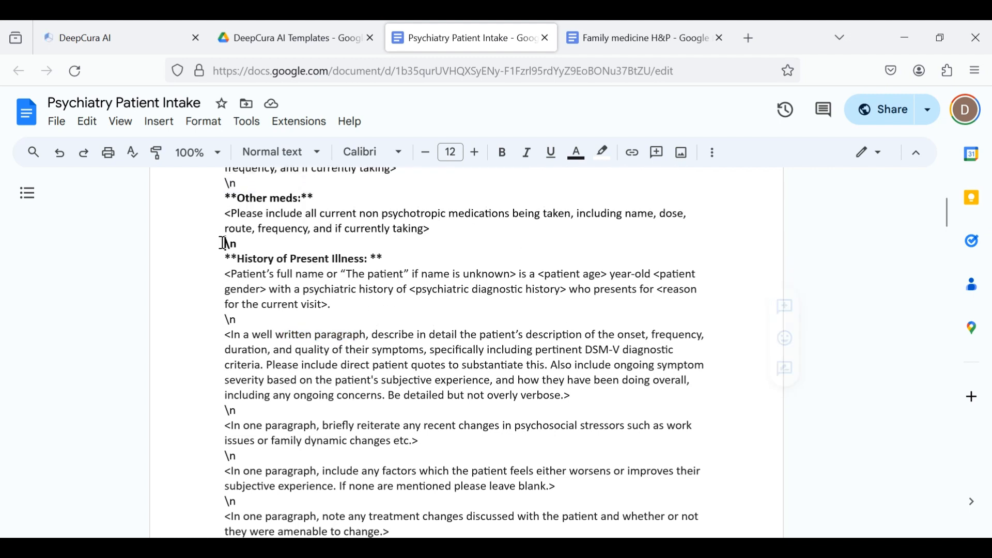
left_click(370, 258)
key("BackSpace")
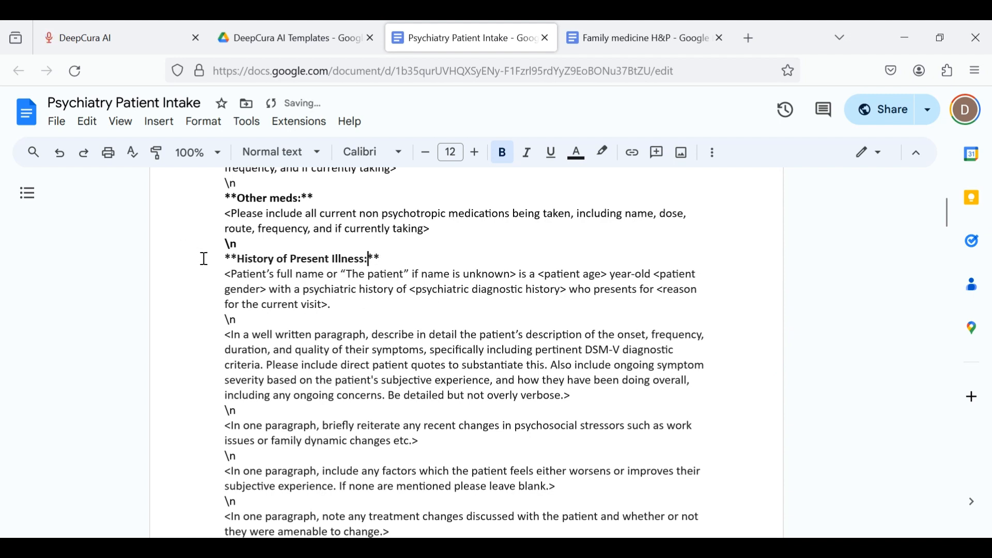
double_click(241, 257)
left_click(386, 258)
left_click(367, 258)
key("ctrl+Left")
key("ctrl+Left")
key("ctrl+Left")
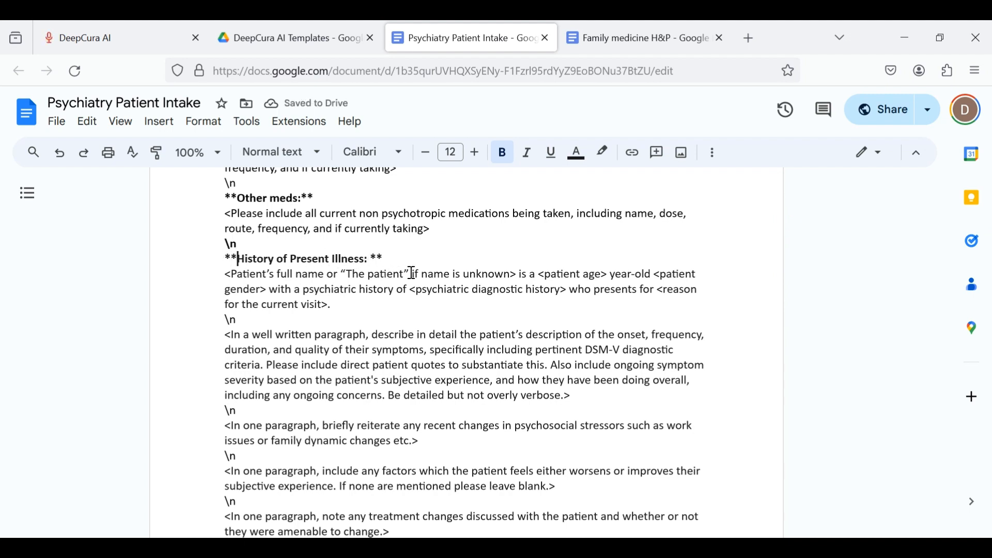
Delete the space between the colon and the closing asterisks in the History of Present Illness heading.
key("BackSpace")
left_click(372, 257)
key("BackSpace")
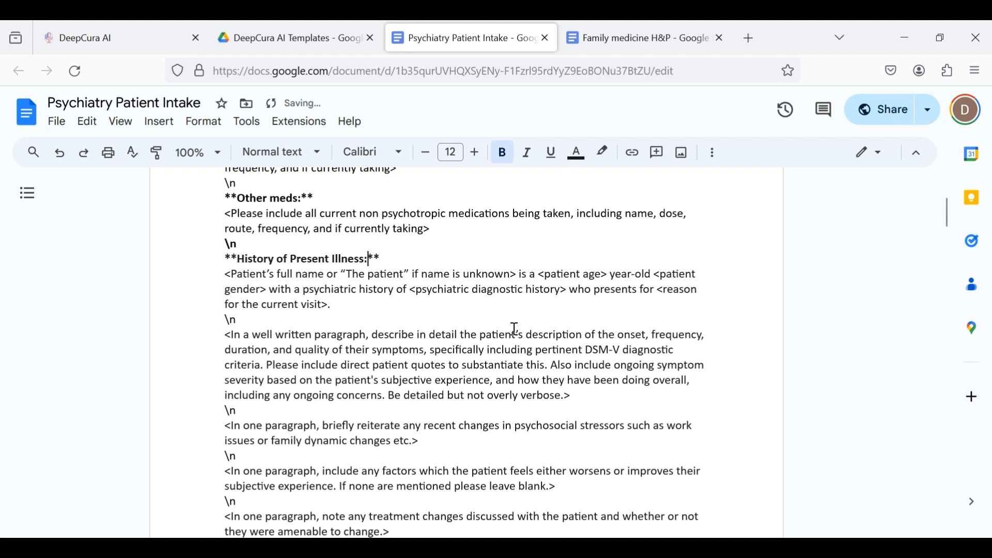
Replace the double asterisks on both sides of the History of Present Illness heading with single underscores.
left_click(319, 274)
left_click(243, 259)
key("BackSpace")
key("BackSpace")
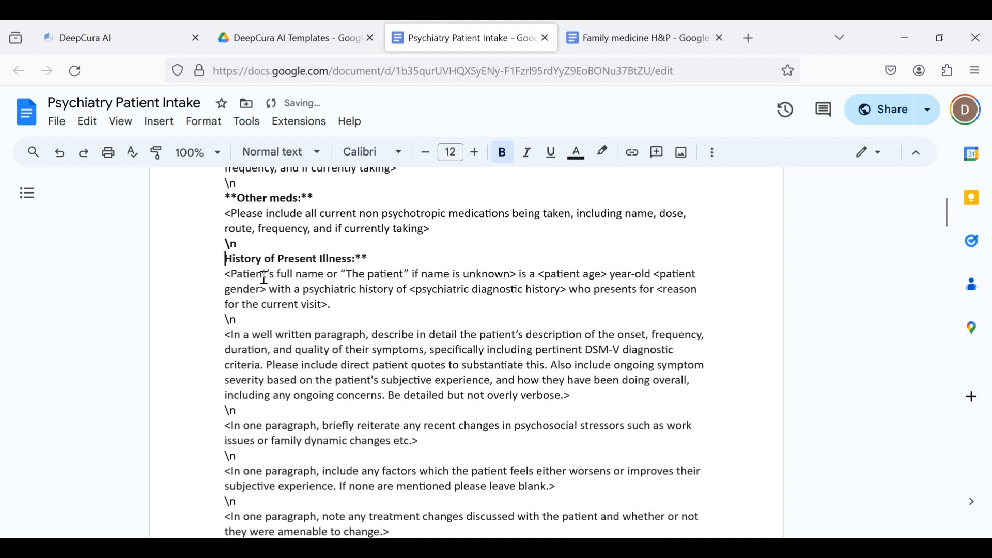
left_click(391, 260)
key("BackSpace")
key("BackSpace")
type("_")
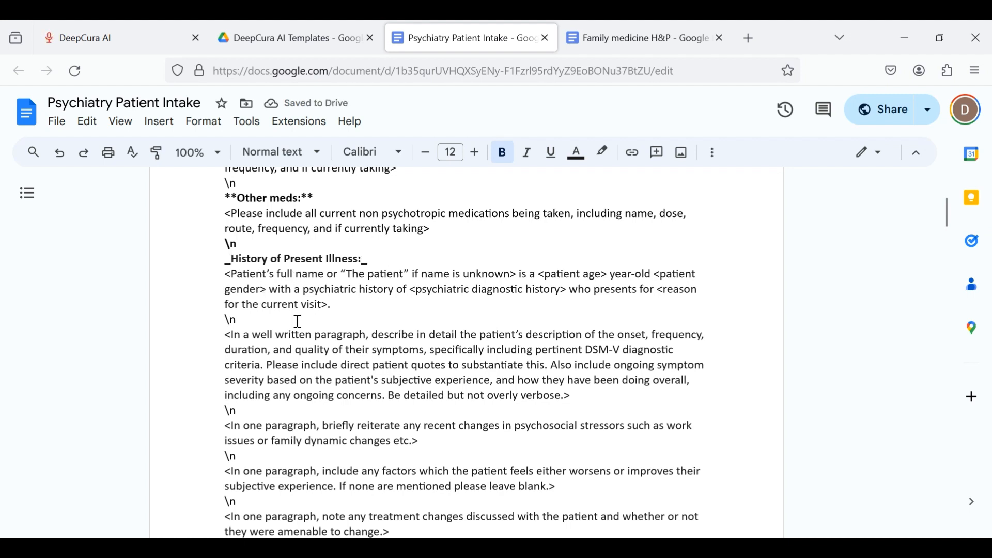
Remove the period and trailing space after the <reason for the current visit> placeholder in the History of Present Illness opening sentence.
scroll(267, 306, "up", 1)
left_click_drag(225, 314, 231, 314)
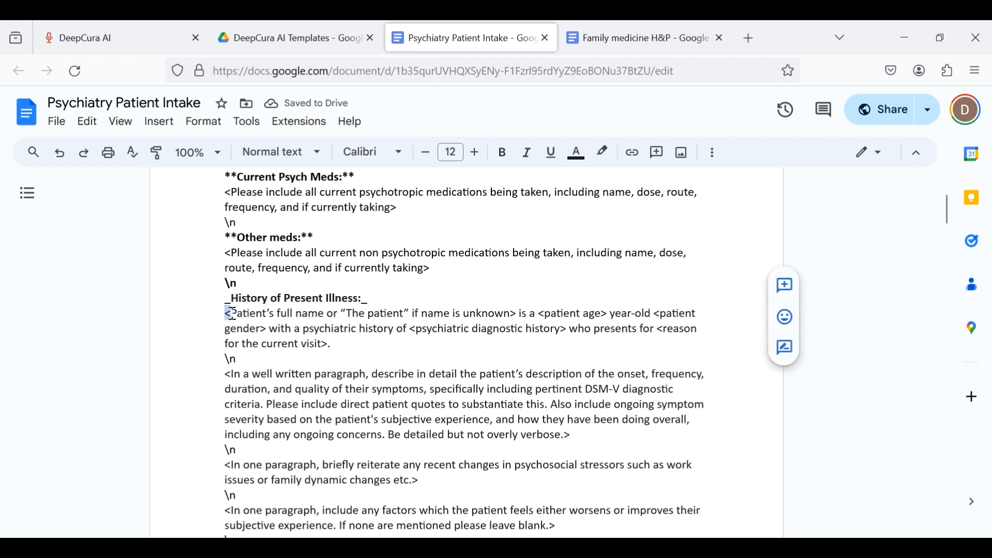
left_click(327, 344)
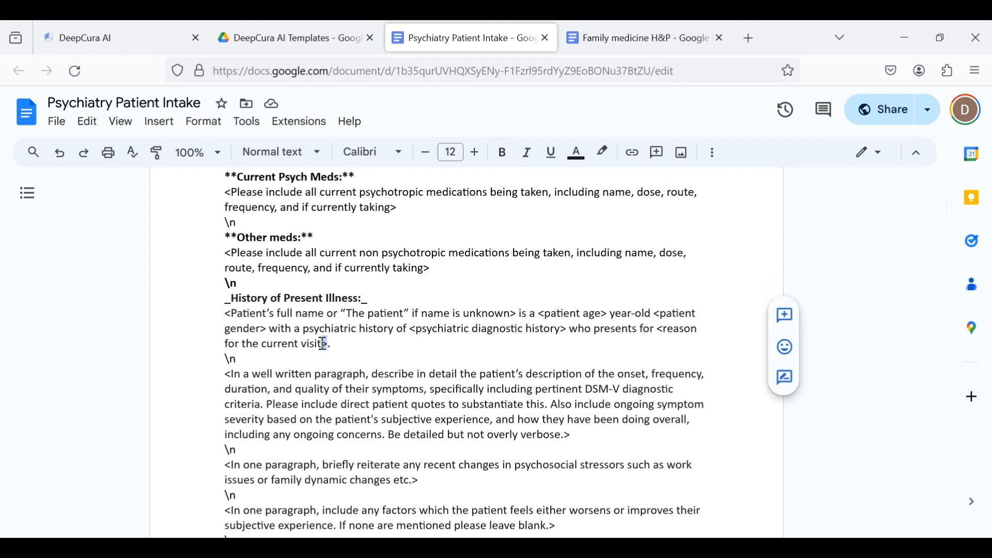
left_click(336, 344)
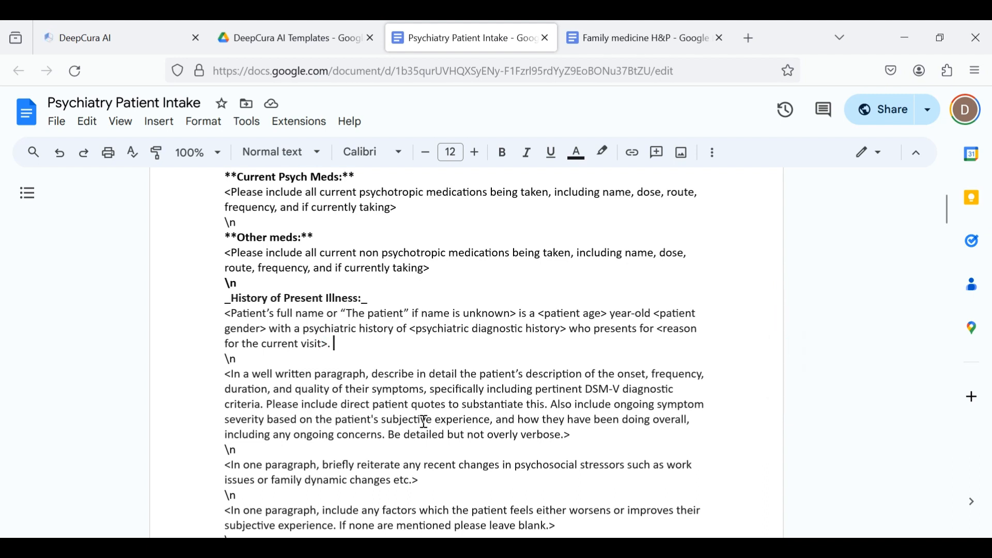
key("BackSpace")
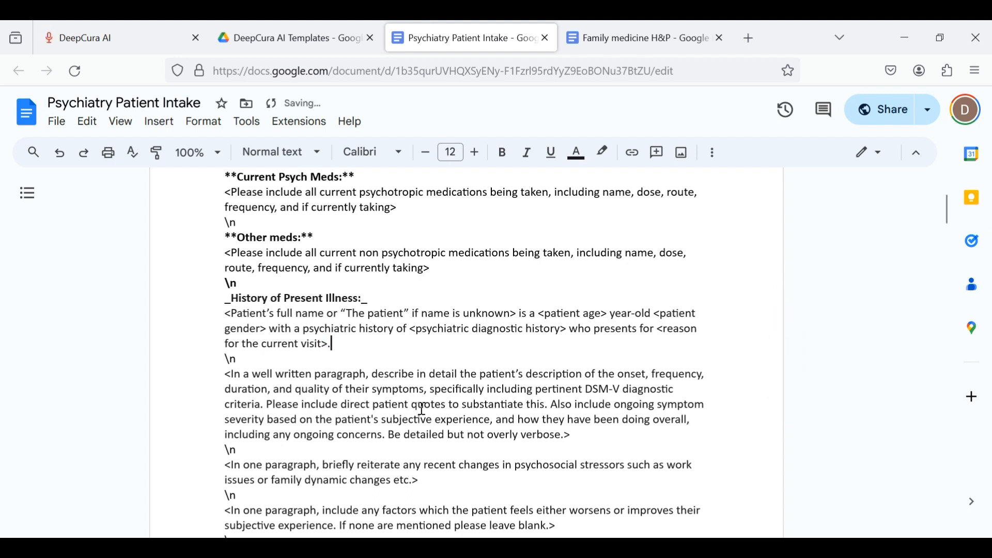
key("BackSpace")
type(">")
left_click_drag(341, 342, 198, 318)
left_click(263, 331)
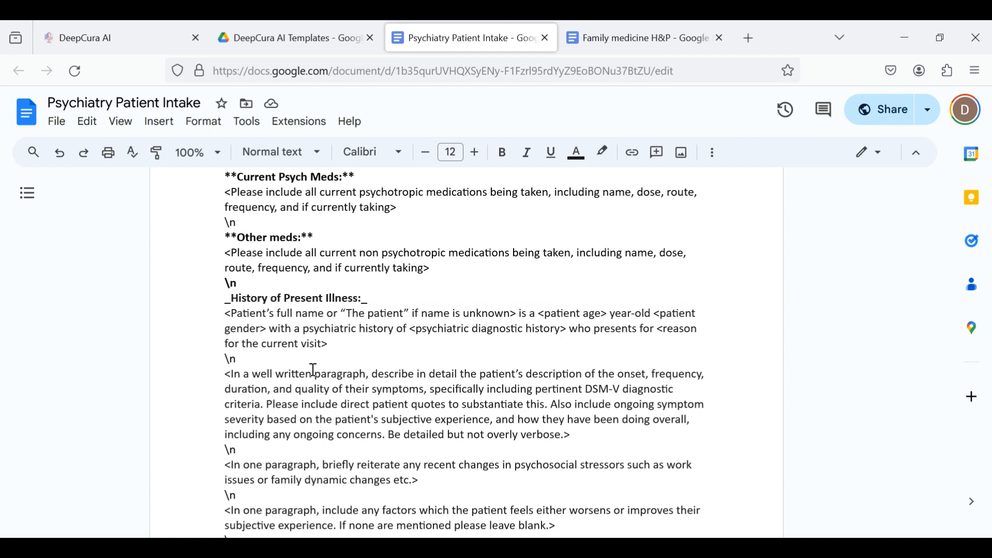
Examine the History of Present Illness instruction that asks for a well written paragraph describing the patient's symptoms in detail.
scroll(336, 387, "down", 3)
scroll(341, 391, "up", 1)
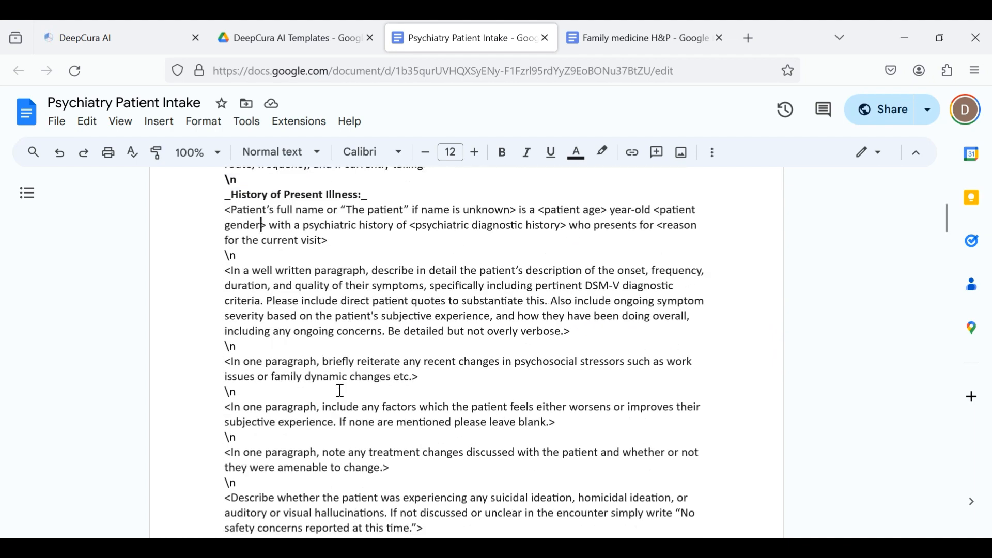
scroll(339, 390, "down", 1)
scroll(339, 390, "up", 1)
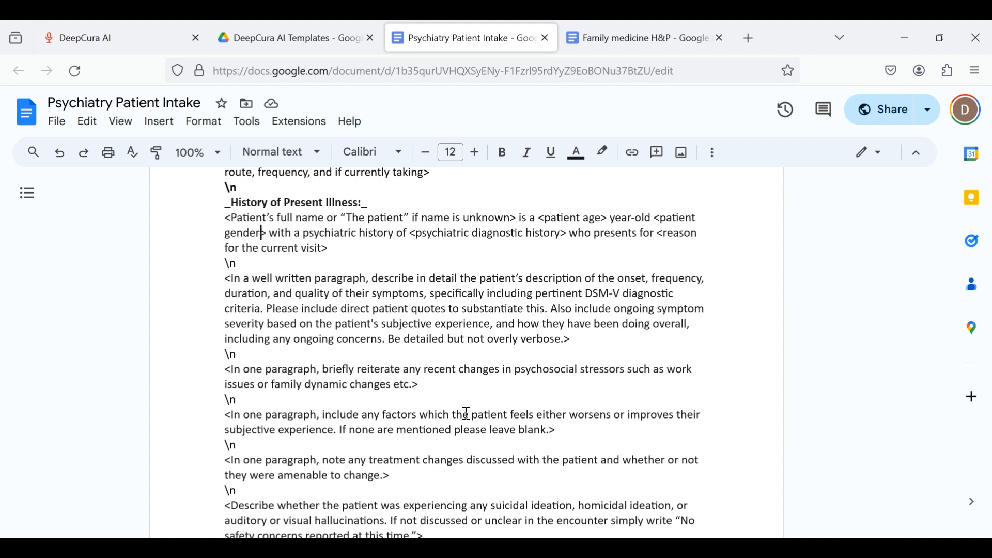
left_click_drag(348, 306, 473, 449)
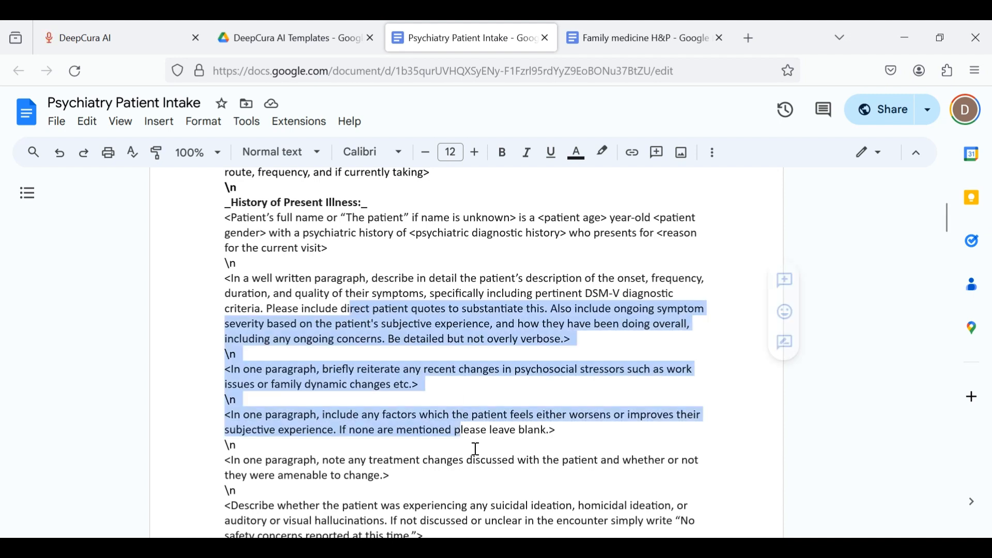
left_click(348, 306)
left_click(236, 280)
left_click_drag(238, 280, 415, 280)
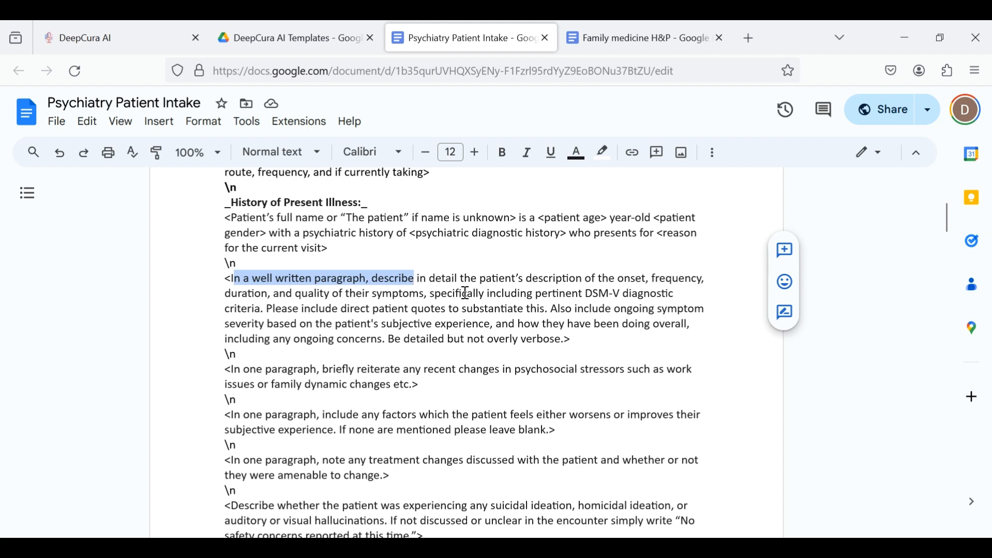
left_click(337, 279)
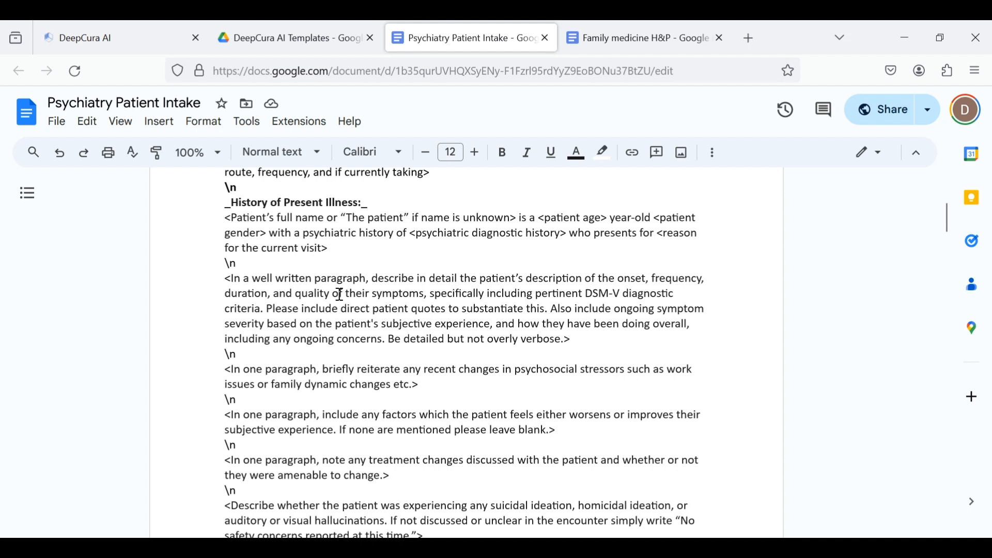
left_click(300, 281)
Review the series of one-paragraph instructions under History of Present Illness and the \n line breaks separating them.
scroll(429, 295, "down", 2)
scroll(434, 301, "up", 1)
scroll(434, 301, "up", 1)
scroll(429, 375, "down", 1)
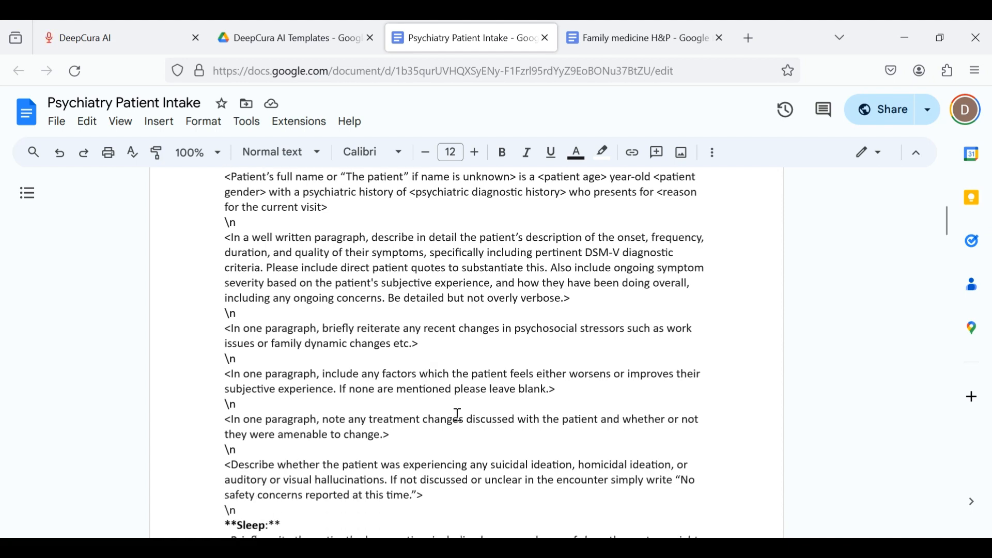
scroll(457, 408, "up", 1)
scroll(458, 415, "down", 2)
scroll(456, 414, "up", 2)
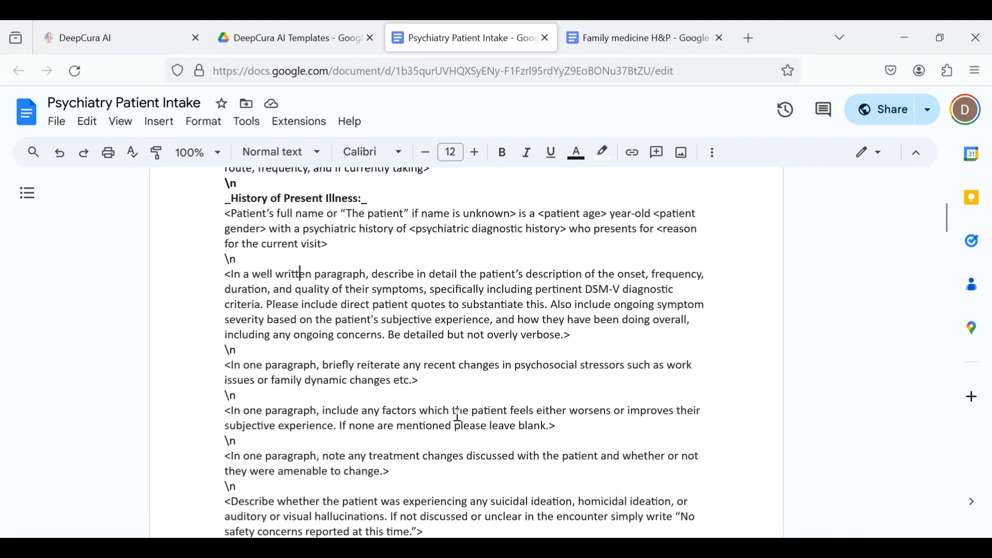
scroll(456, 412, "down", 1)
left_click_drag(293, 276, 409, 423)
scroll(409, 423, "up", 1)
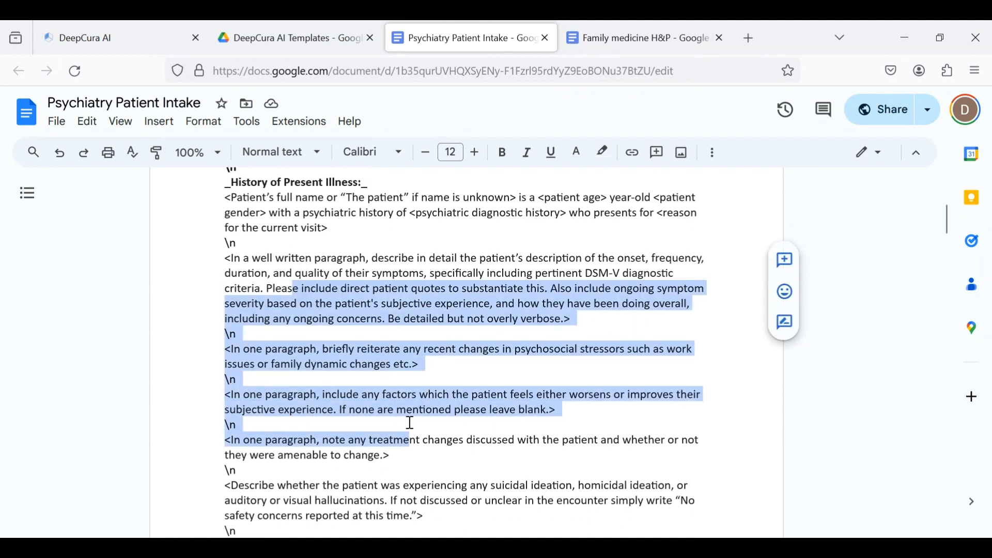
Compare the symptom description and psychosocial stressor instructions with the remaining History of Present Illness paragraphs through the safety concerns instruction.
left_click(341, 303)
left_click_drag(244, 259, 513, 309)
left_click_drag(321, 350, 378, 365)
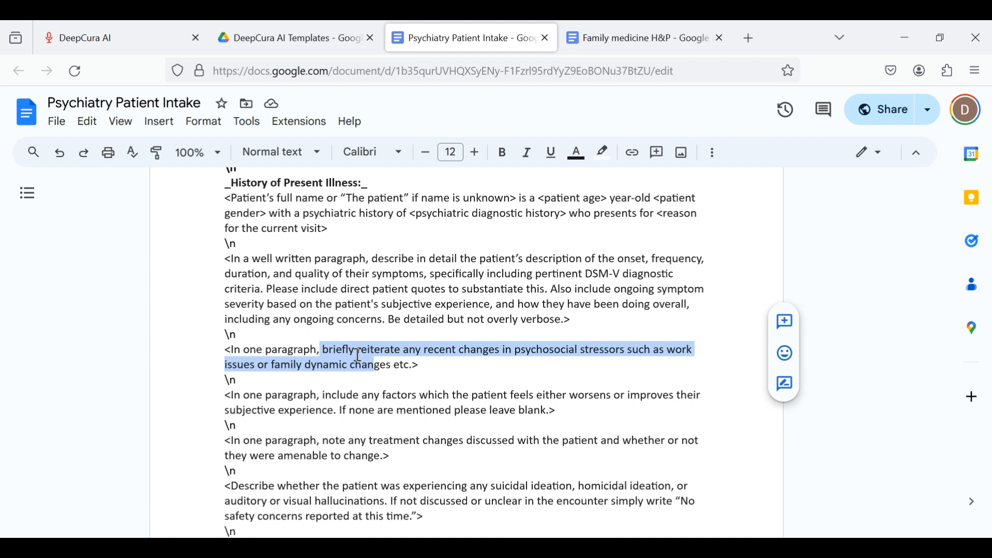
scroll(370, 372, "up", 1)
left_click_drag(225, 232, 480, 514)
scroll(476, 514, "down", 3)
left_click(589, 467)
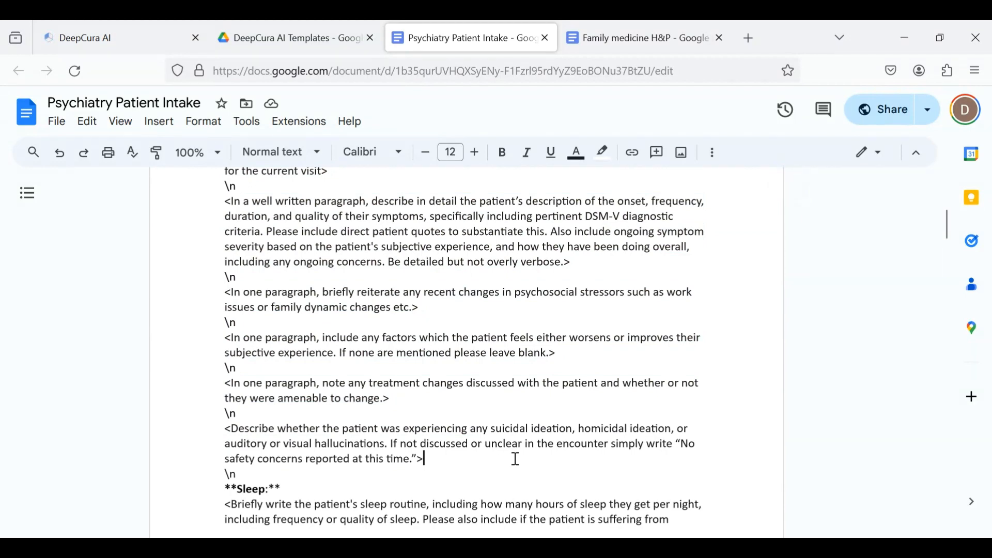
Try replacing all the History of Present Illness instructions with the single placeholder "<Generate a detailed HPI>".
left_click_drag(513, 458, 216, 205)
key("BackSpace")
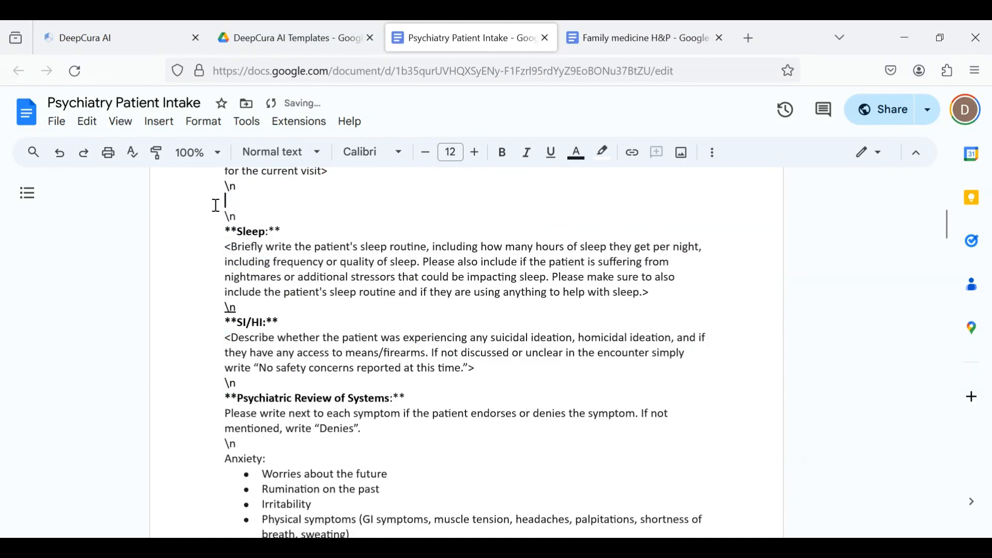
scroll(216, 205, "up", 3)
left_click_drag(247, 341, 226, 261)
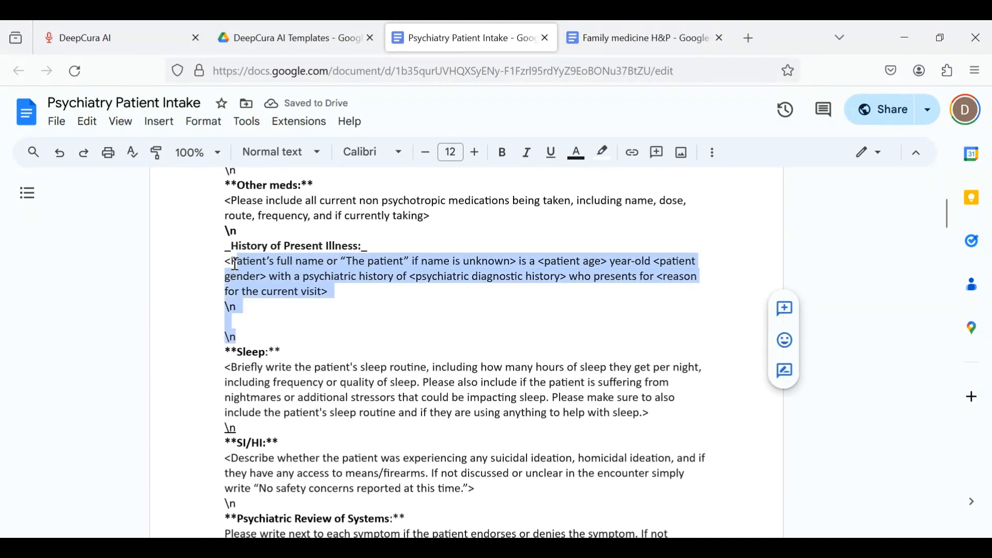
type("<Genere")
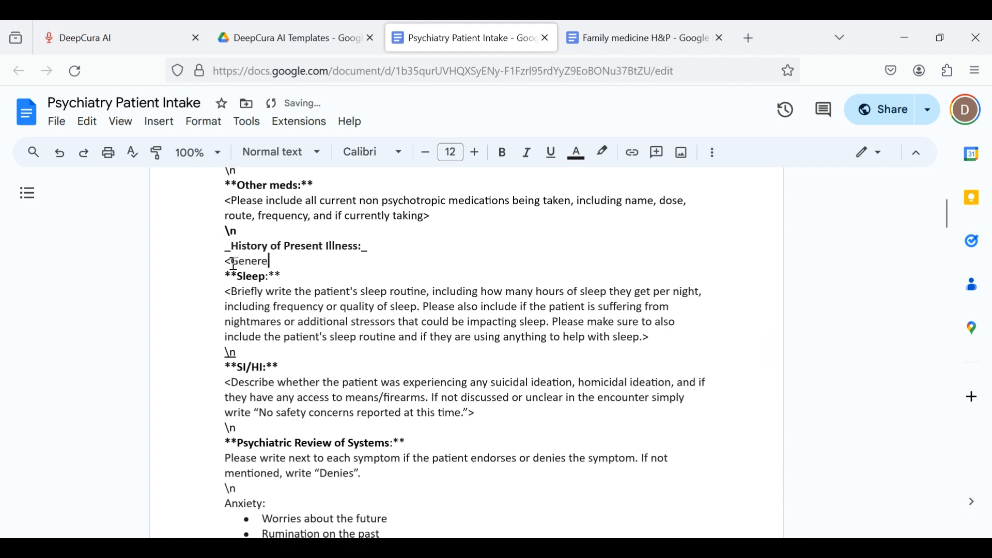
type("ate a detailed HPI>")
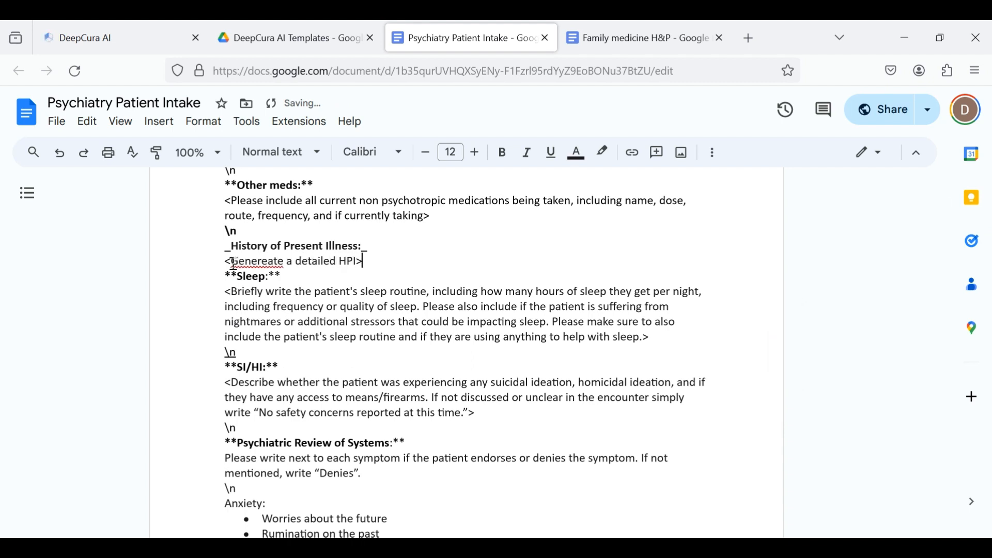
left_click(250, 261)
left_click(262, 241)
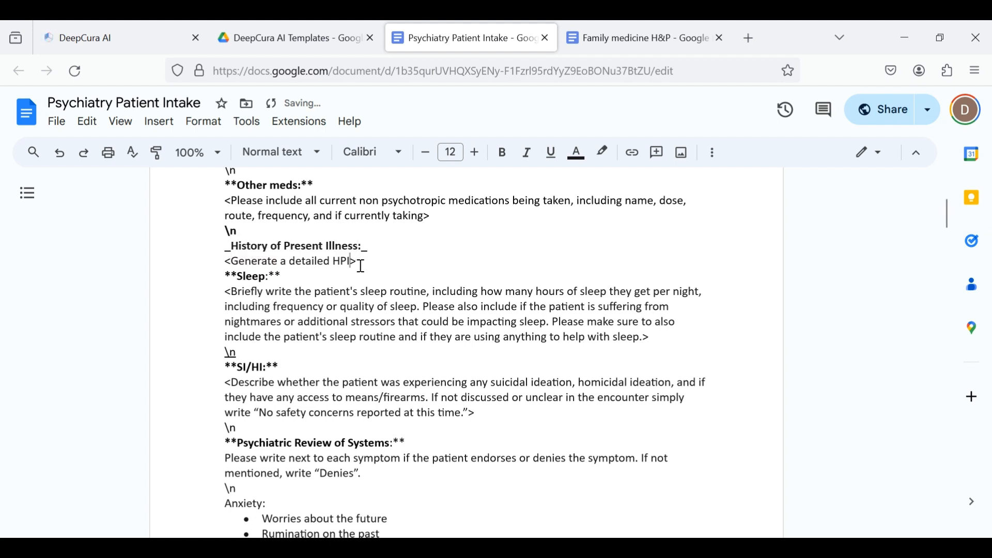
Undo the single-placeholder replacement and bring back the original History of Present Illness sentence and paragraph instructions.
left_click_drag(361, 263, 212, 266)
left_click(306, 290)
key("BackSpace")
key("BackSpace")
key("BackSpace")
key("BackSpace")
key("BackSpace")
key("BackSpace")
key("BackSpace")
key("BackSpace")
key("BackSpace")
key("BackSpace")
key("BackSpace")
key("BackSpace")
key("BackSpace")
key("BackSpace")
key("BackSpace")
key("BackSpace")
key("BackSpace")
key("BackSpace")
key("BackSpace")
key("BackSpace")
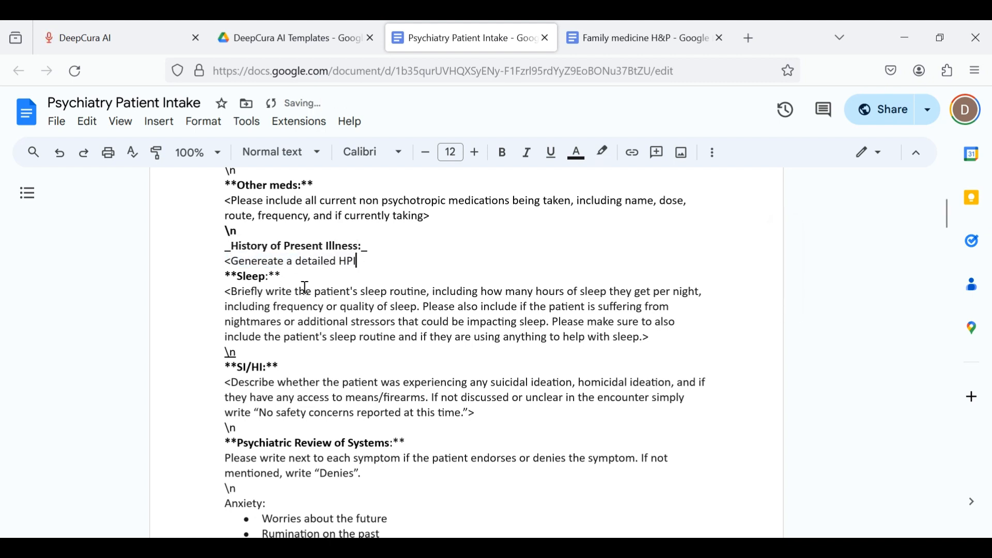
key("ctrl+z")
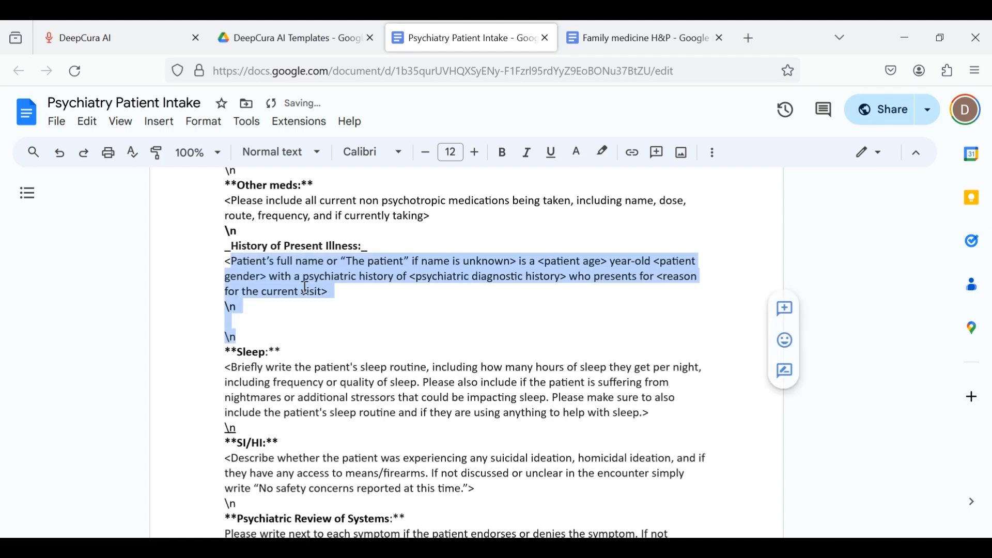
key("ctrl+z")
left_click(318, 354)
Look through the template from the Sleep and SI/HI instructions to the symptom checklists and the start of Psychiatric History.
scroll(317, 354, "down", 5)
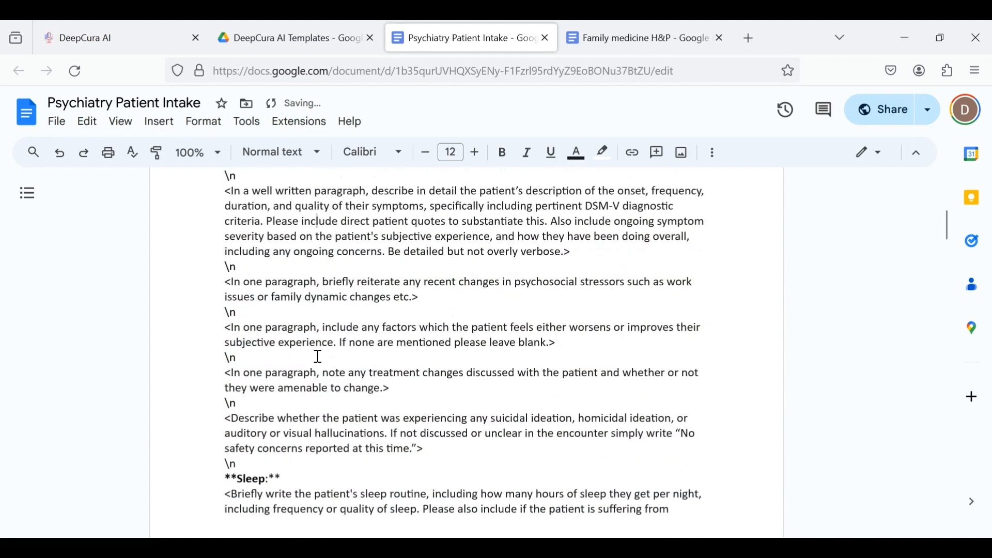
scroll(448, 406, "down", 1)
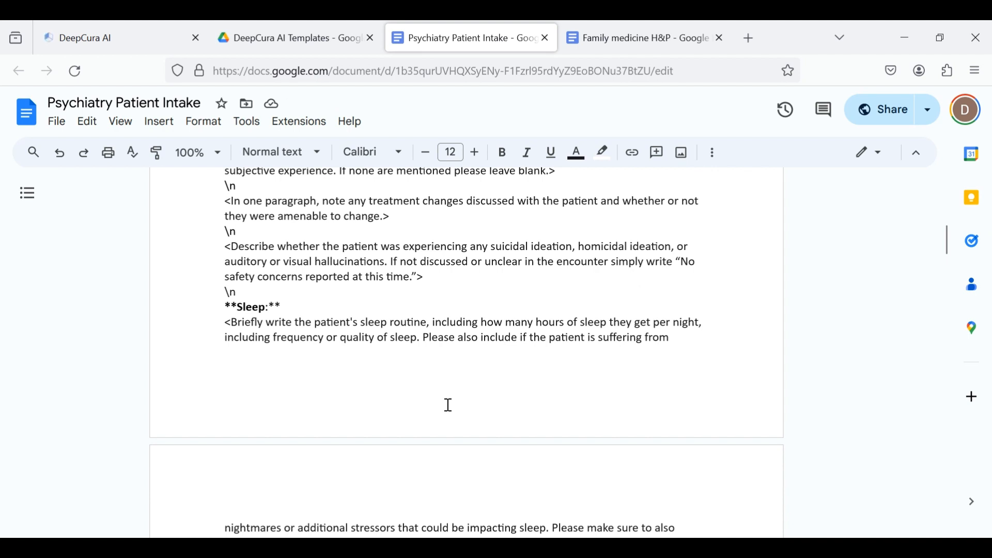
scroll(494, 379, "down", 2)
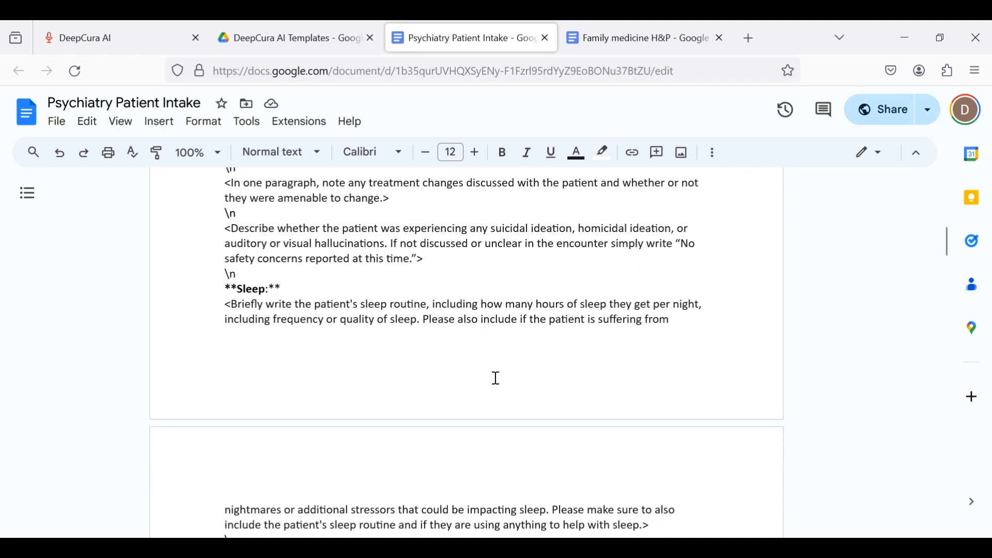
scroll(381, 287, "down", 5)
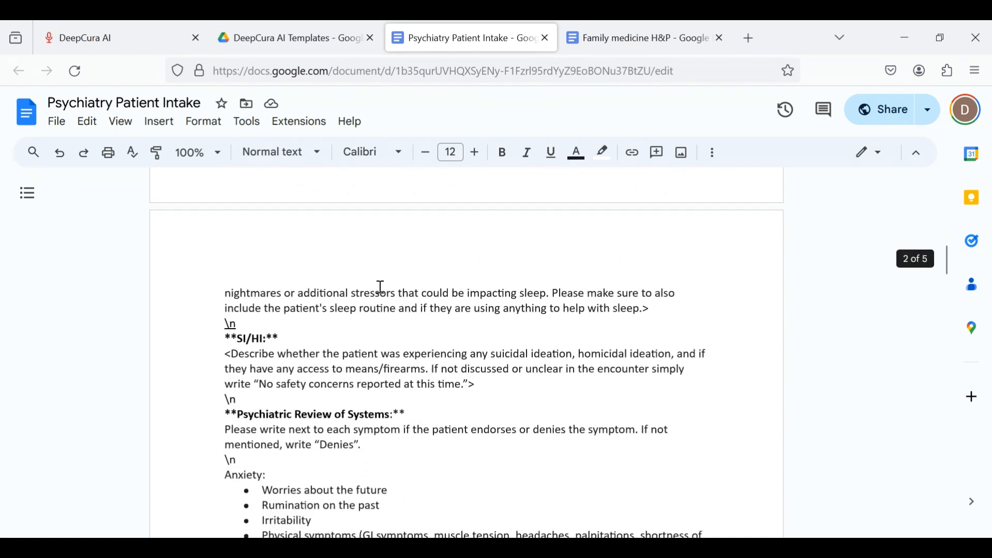
left_click(310, 279)
left_click(262, 353)
scroll(262, 352, "down", 20)
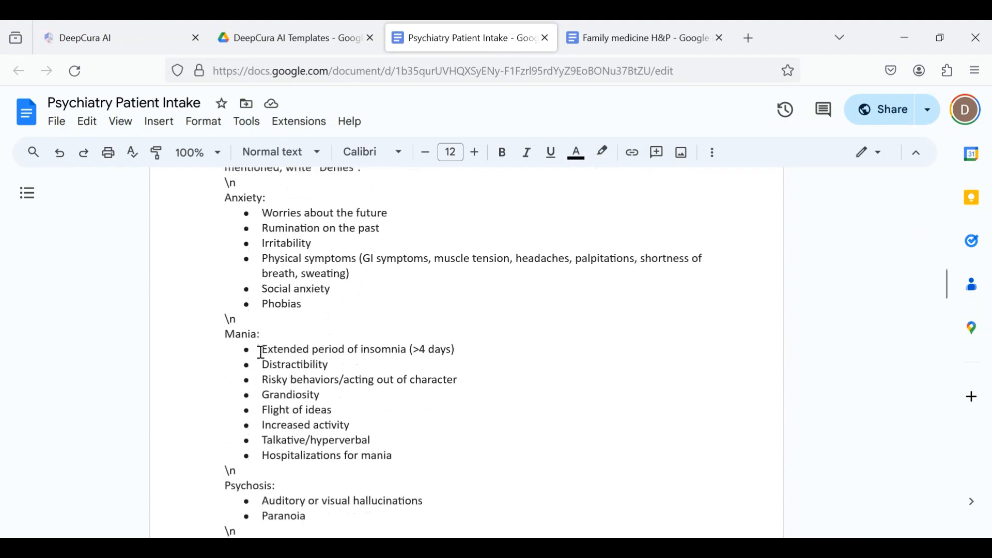
scroll(262, 353, "down", 8)
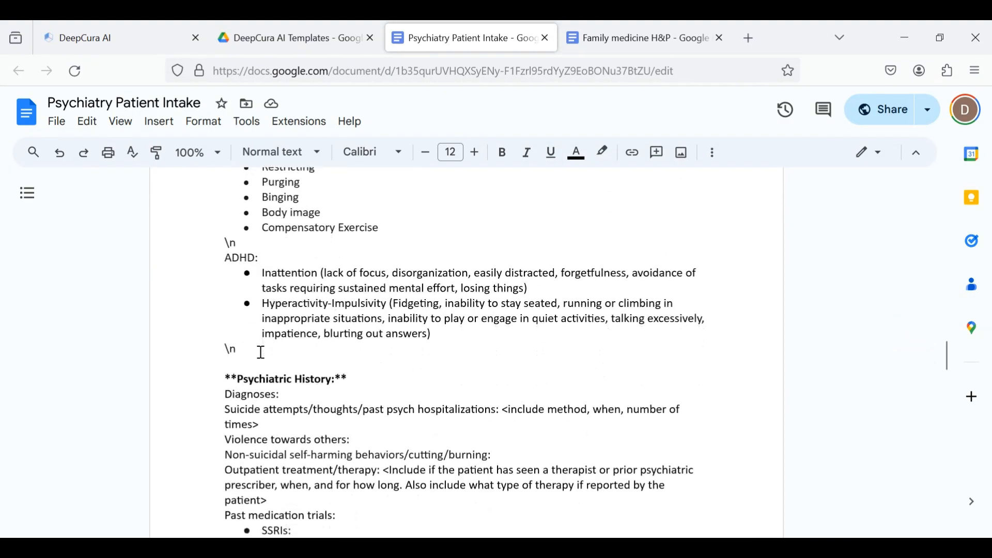
Examine the Psychiatric Review of Systems instruction about endorsed, denied or unmentioned symptoms and the Anxiety symptom bullets it applies to.
scroll(262, 353, "up", 20)
scroll(262, 353, "up", 8)
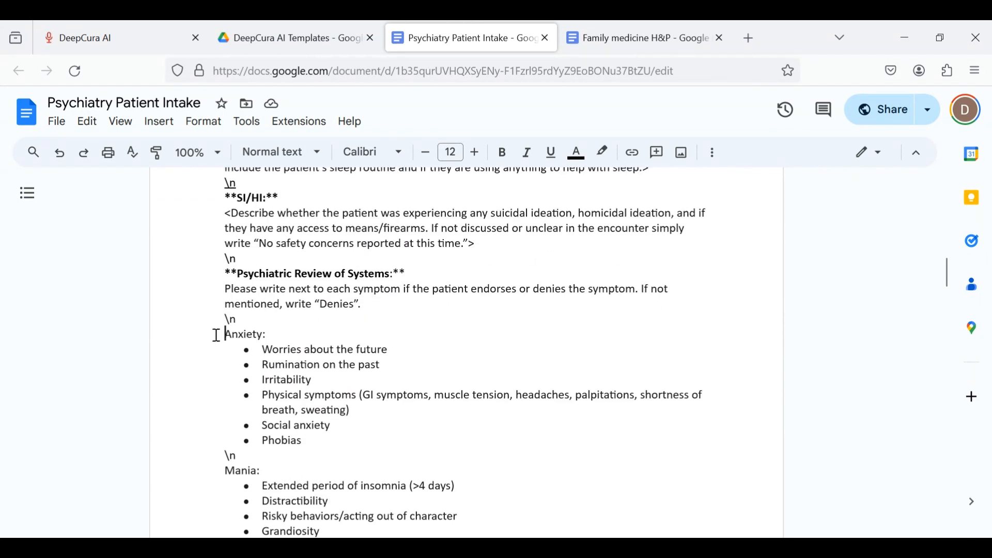
left_click_drag(217, 334, 365, 408)
left_click(364, 409)
left_click(586, 288)
double_click(622, 288)
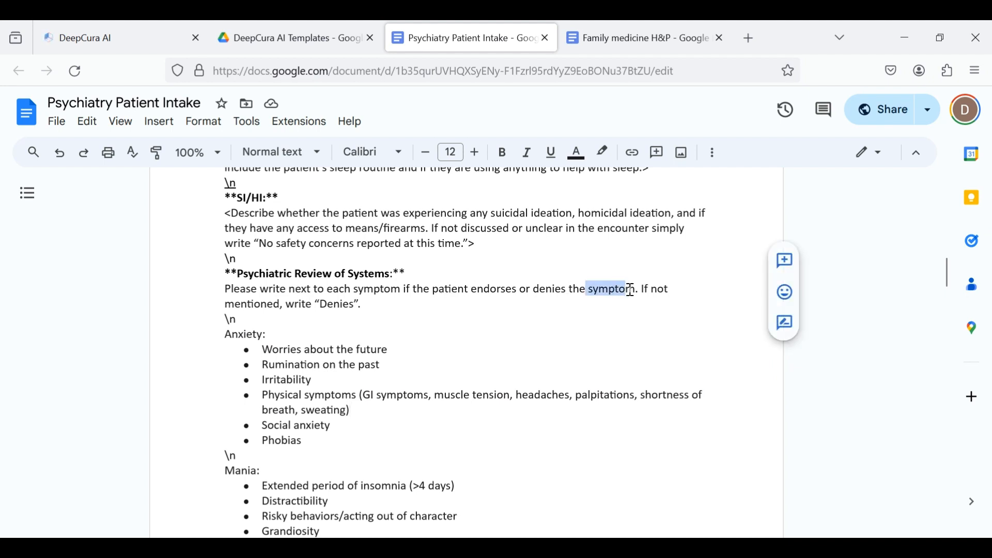
left_click(655, 288)
left_click(312, 300)
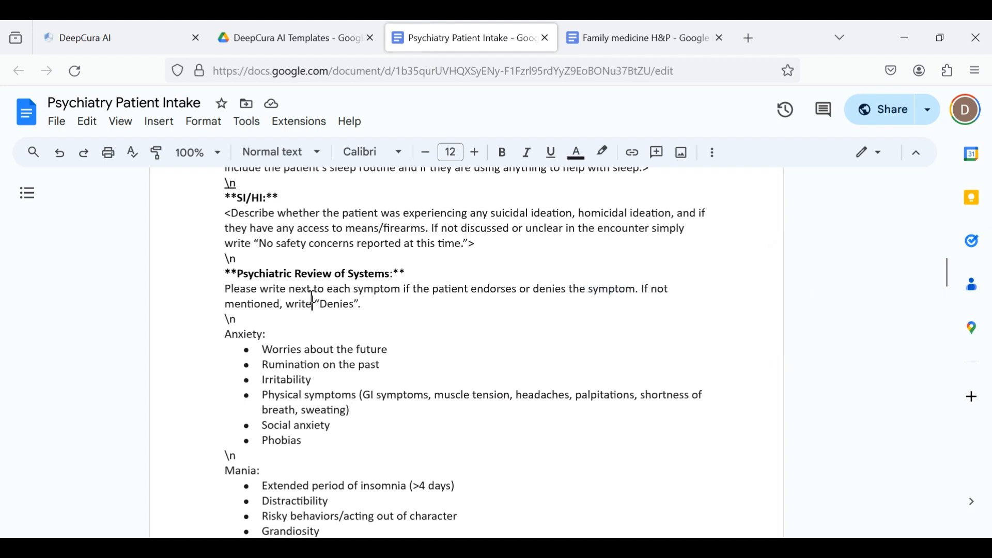
scroll(374, 377, "down", 2)
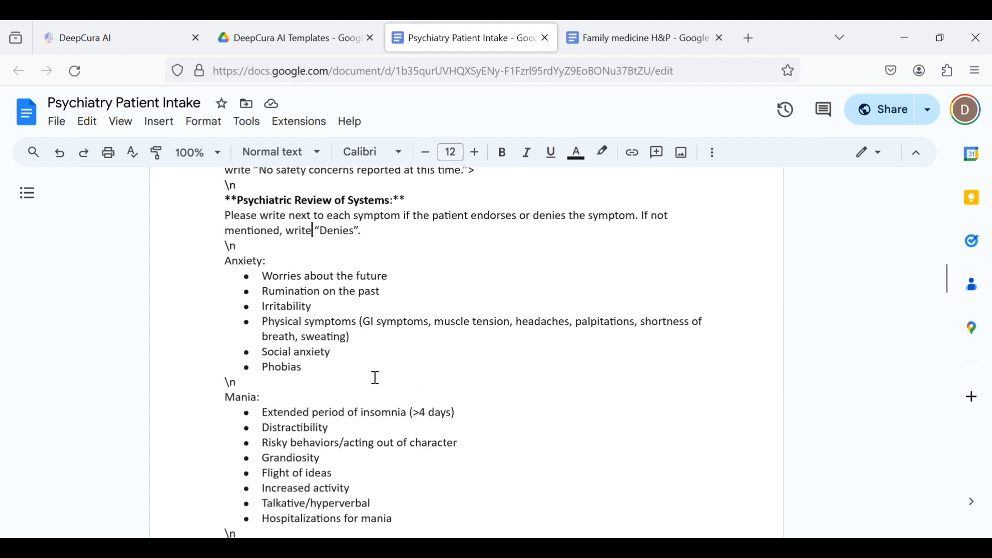
left_click(401, 275)
left_click(403, 288)
left_click(389, 299)
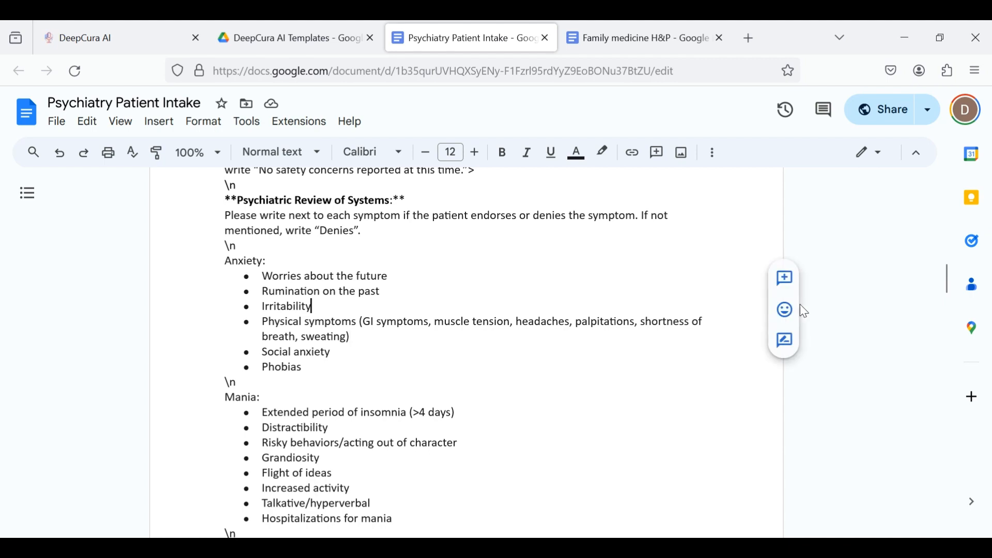
left_click(582, 322)
Review the sections from ADHD and Psychiatric History through Substance Use, Family History and Social History to Medical History.
scroll(498, 390, "down", 4)
scroll(499, 389, "down", 12)
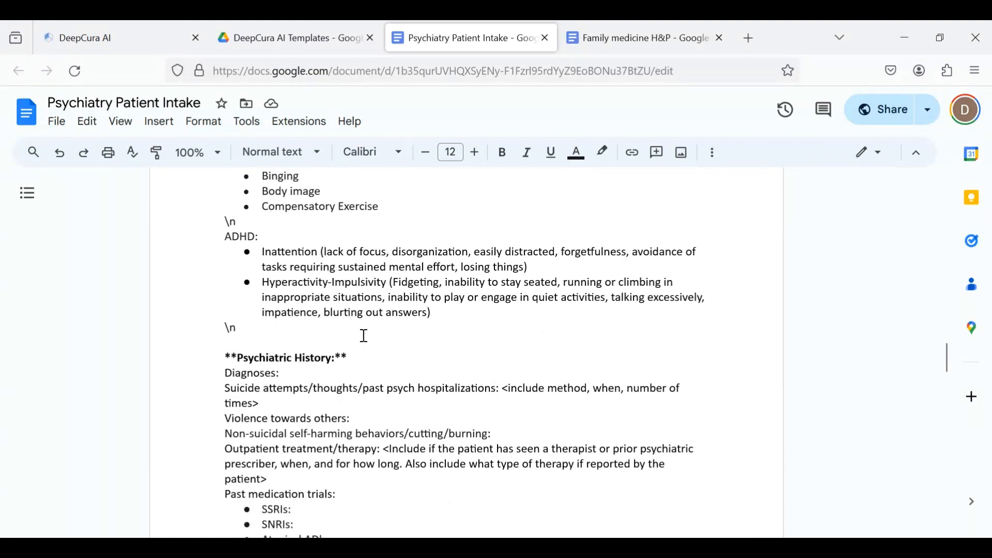
left_click(363, 337)
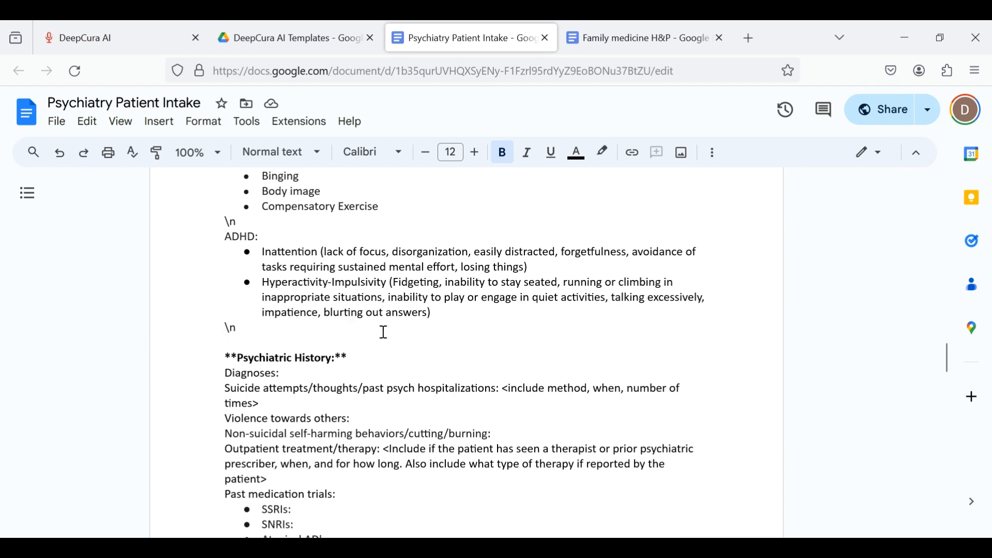
scroll(438, 363, "down", 1)
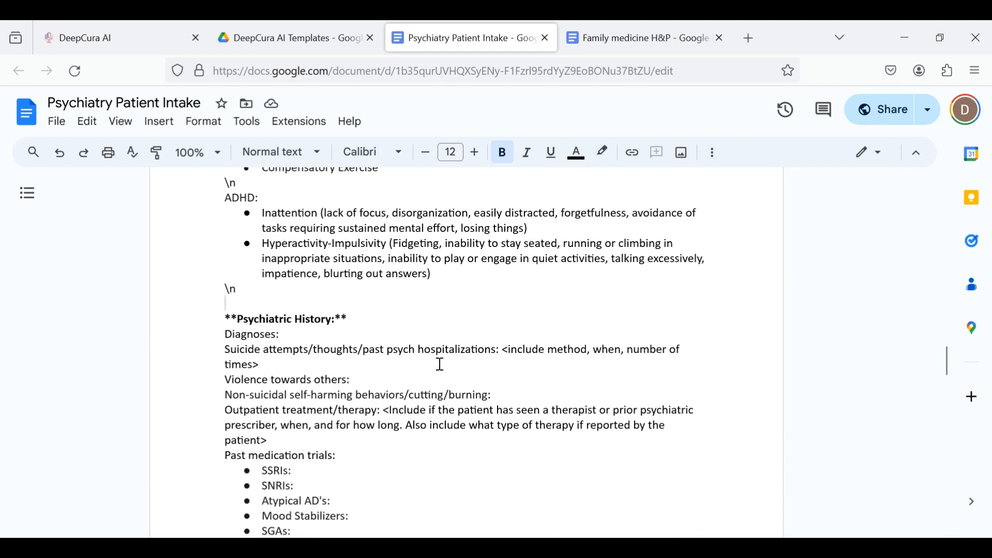
scroll(420, 397, "down", 2)
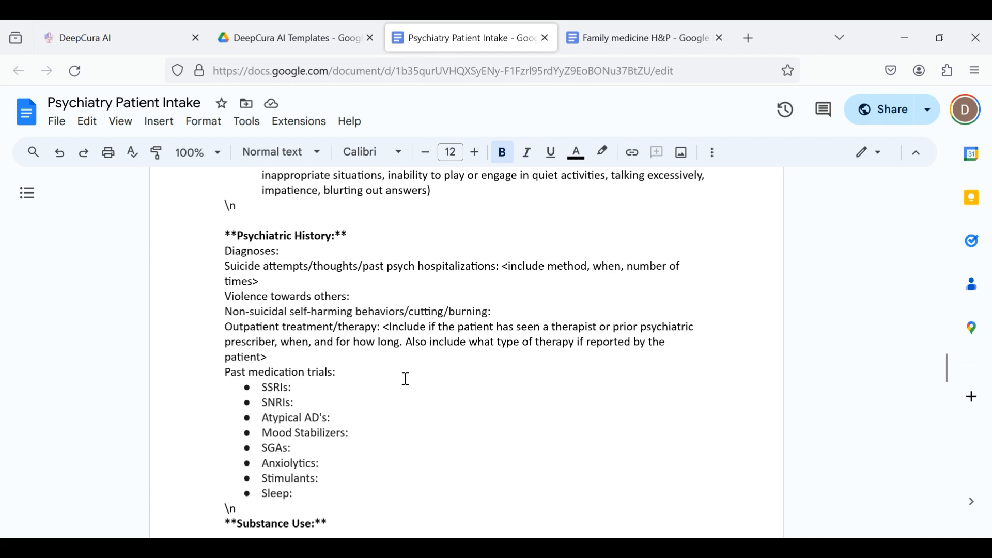
scroll(442, 410, "down", 10)
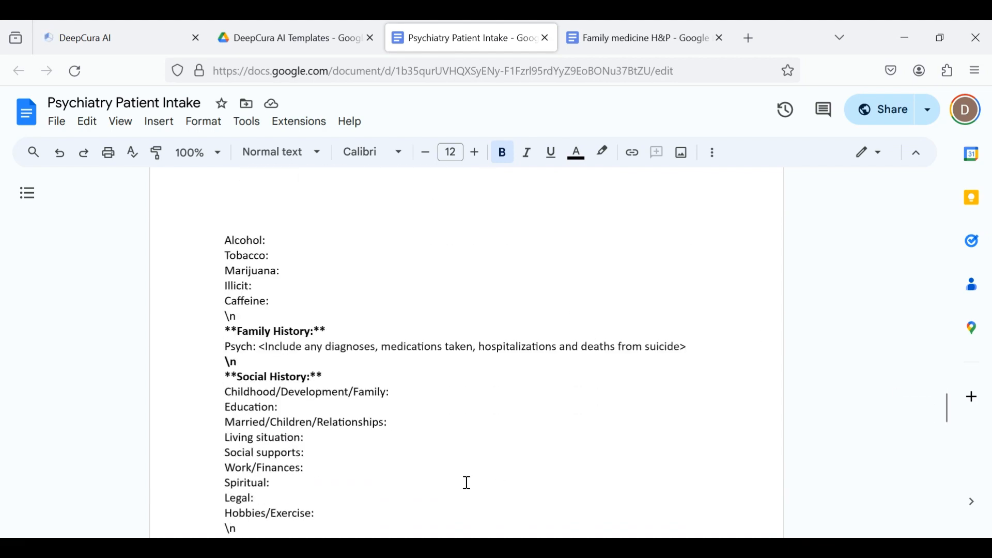
scroll(611, 360, "down", 5)
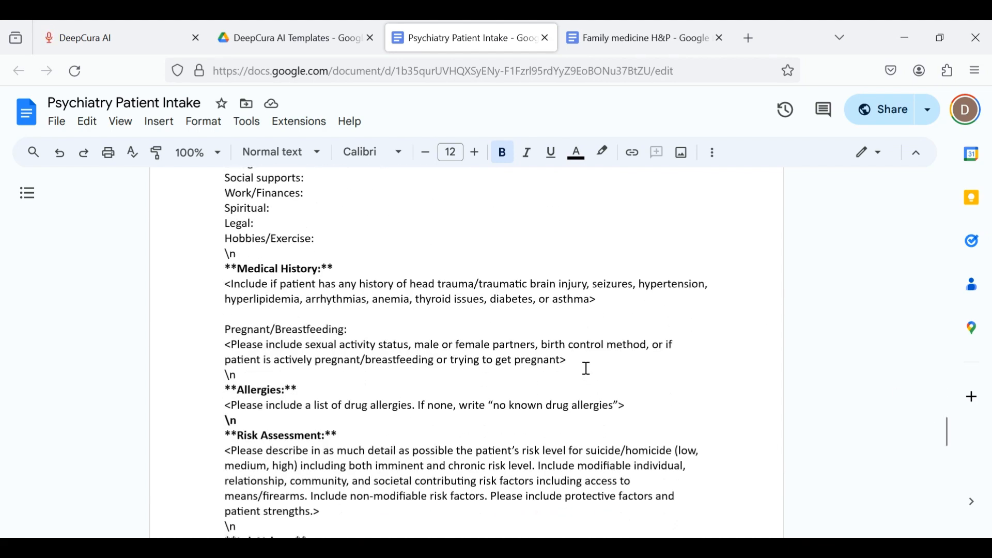
Read the Pregnant/Breastfeeding placeholder and the Allergies instruction, including its fallback wording when no drug allergies exist.
left_click(622, 360)
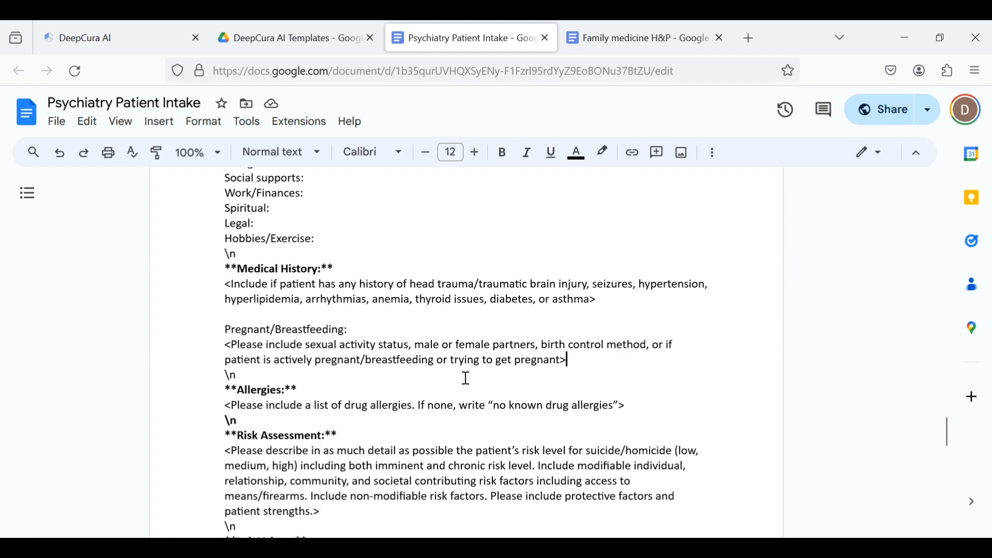
scroll(467, 379, "down", 2)
left_click_drag(237, 277, 482, 274)
left_click(570, 277)
left_click(372, 275)
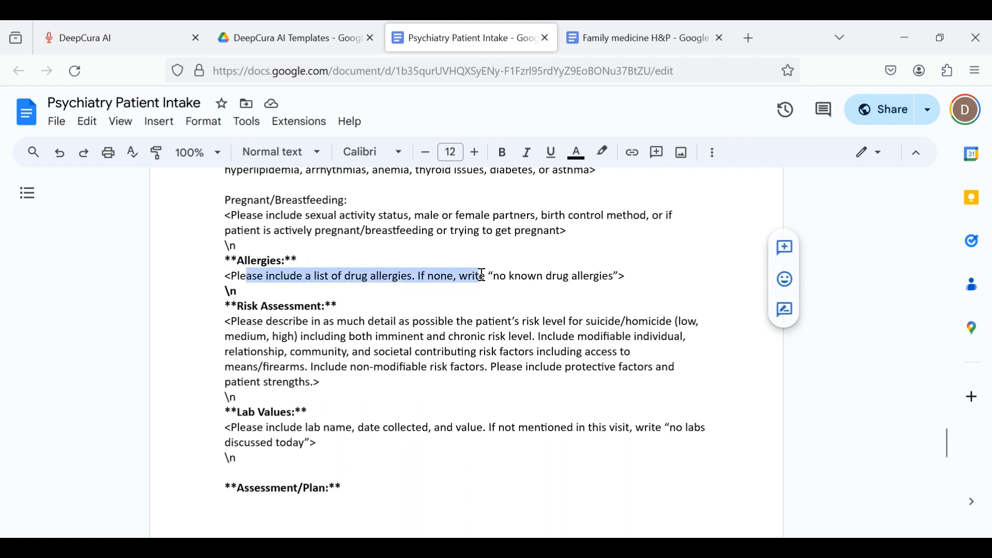
left_click(325, 274)
left_click_drag(284, 277, 224, 275)
left_click(419, 276)
left_click(548, 275)
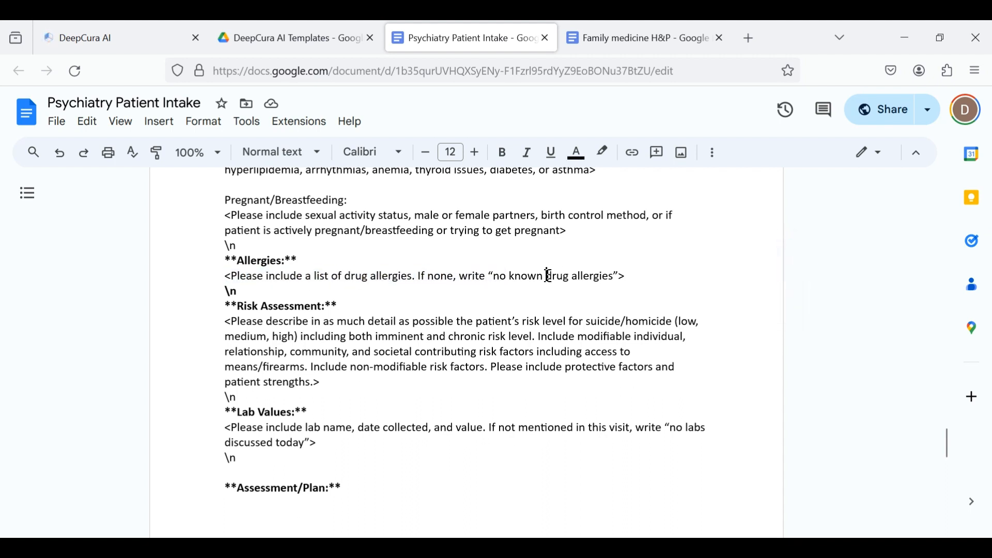
Extend the Allergies condition to read "If none or not mentioned," and check the fallback phrase that follows it.
left_click_drag(528, 276, 608, 278)
left_click(475, 281)
left_click(458, 277)
type("or not mentioned")
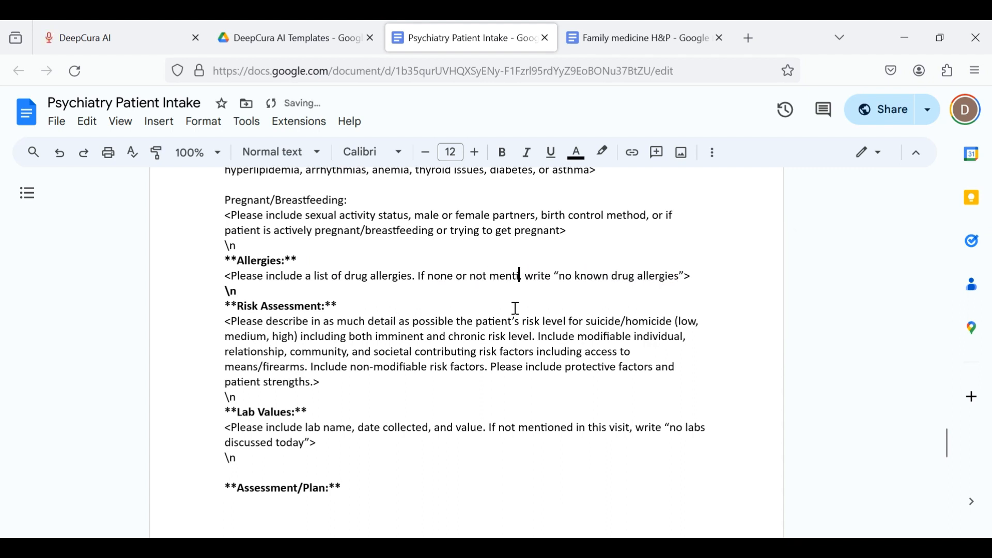
type(",")
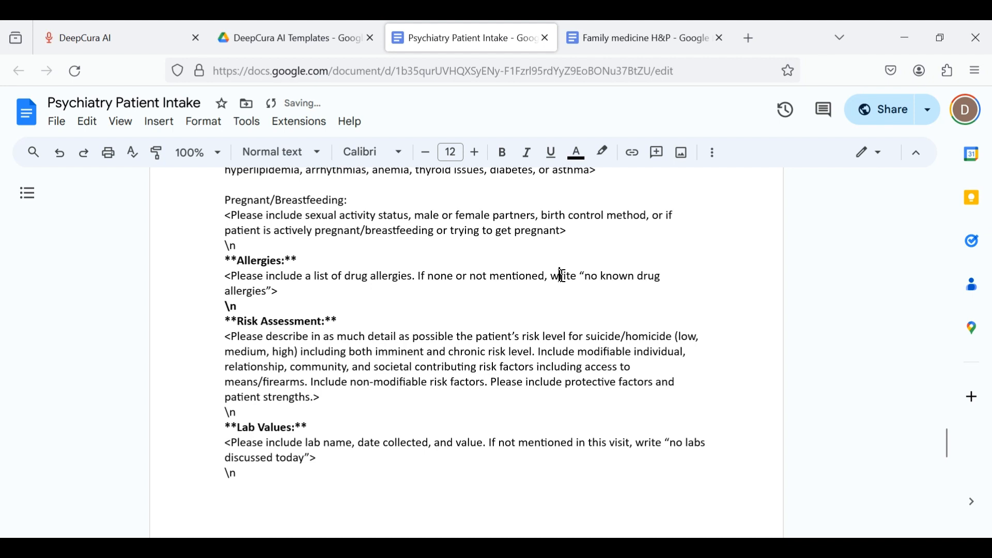
left_click_drag(426, 277, 588, 278)
left_click(512, 275)
left_click_drag(574, 276, 419, 298)
Add the line "Patient agrees to the treatment plan. <do not modify this sentence>" below the To-do instruction at the document's end.
scroll(419, 299, "down", 4)
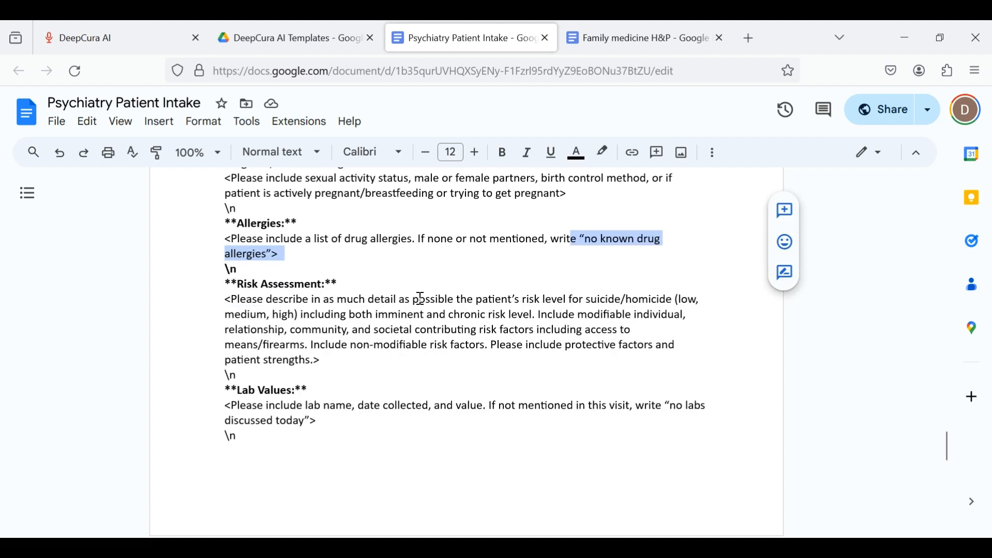
scroll(420, 298, "down", 13)
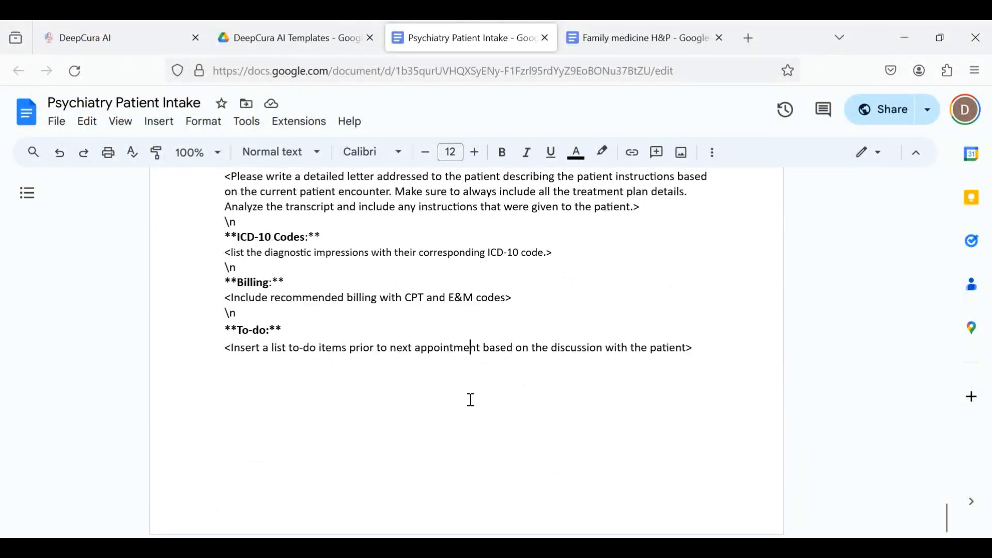
scroll(594, 303, "up", 2)
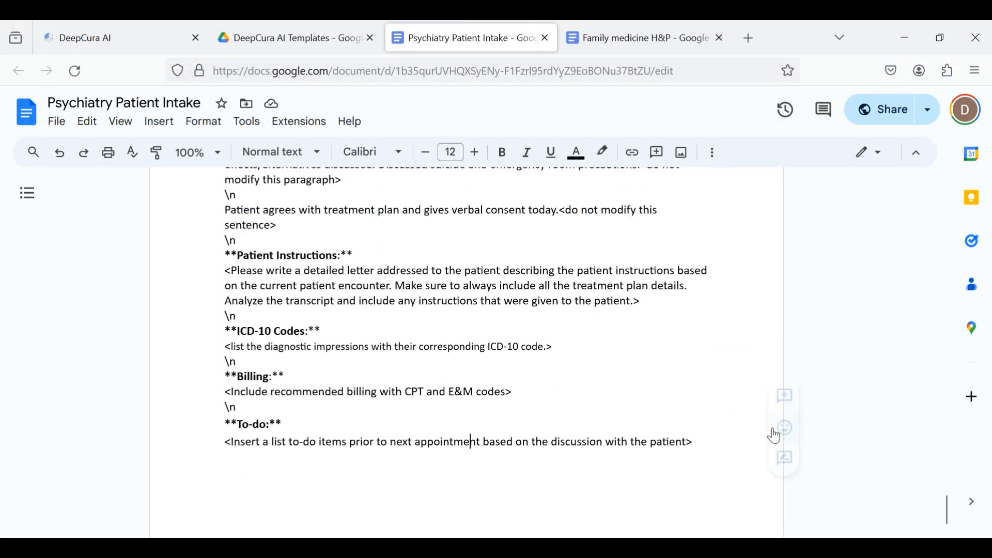
left_click(710, 442)
key("Return")
type("Patient agr")
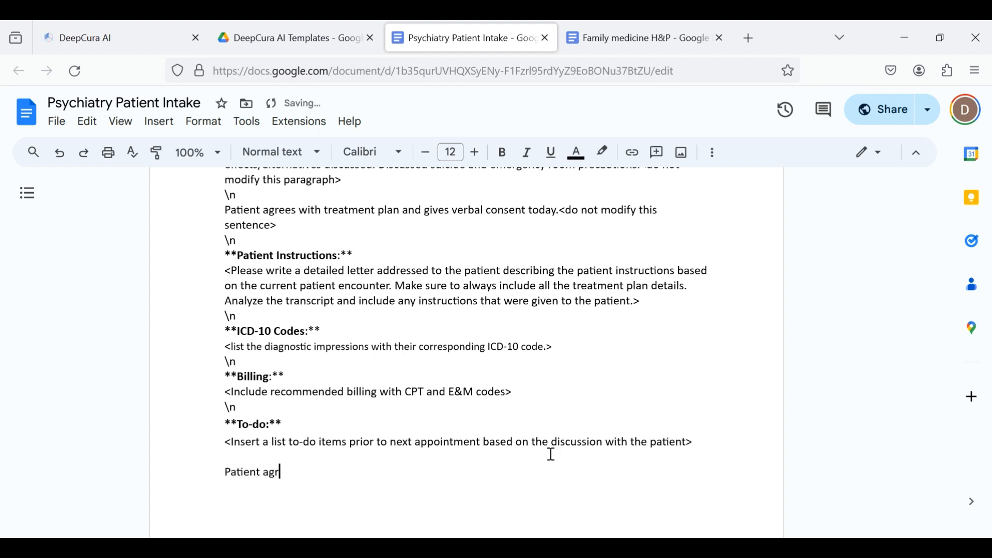
type("ees to the treatment plan.")
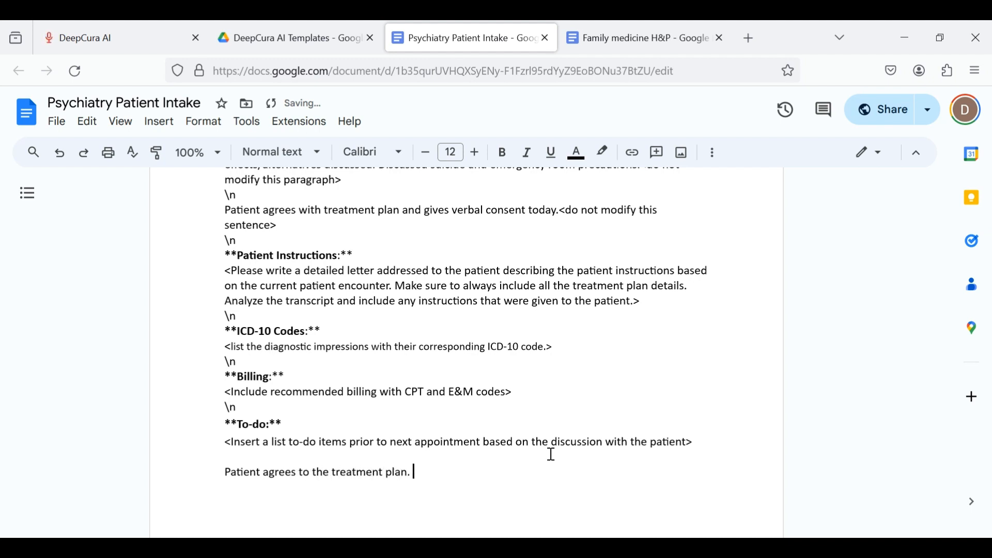
type(" <do not mod>")
key("Left")
type("do not modify this sentence")
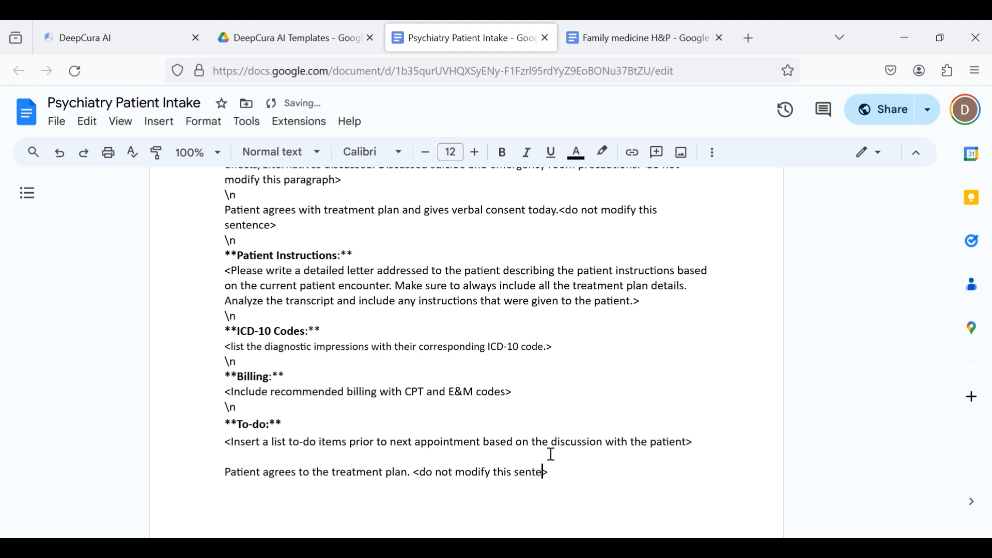
Read the fixed treatment-plan sentence at the document's end, the ICD-10 Codes section and the Billing instruction.
left_click_drag(225, 472, 409, 472)
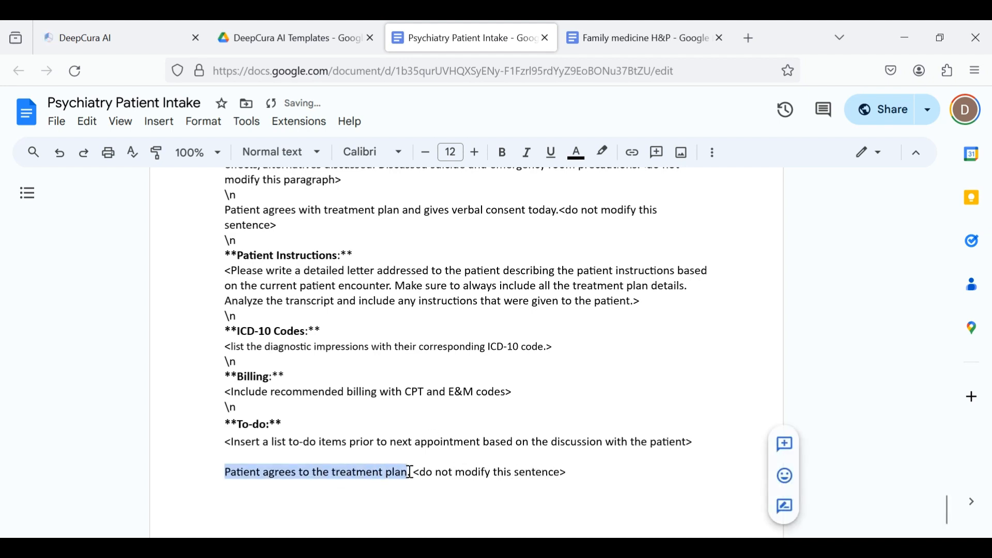
left_click(433, 473)
scroll(431, 477, "up", 1)
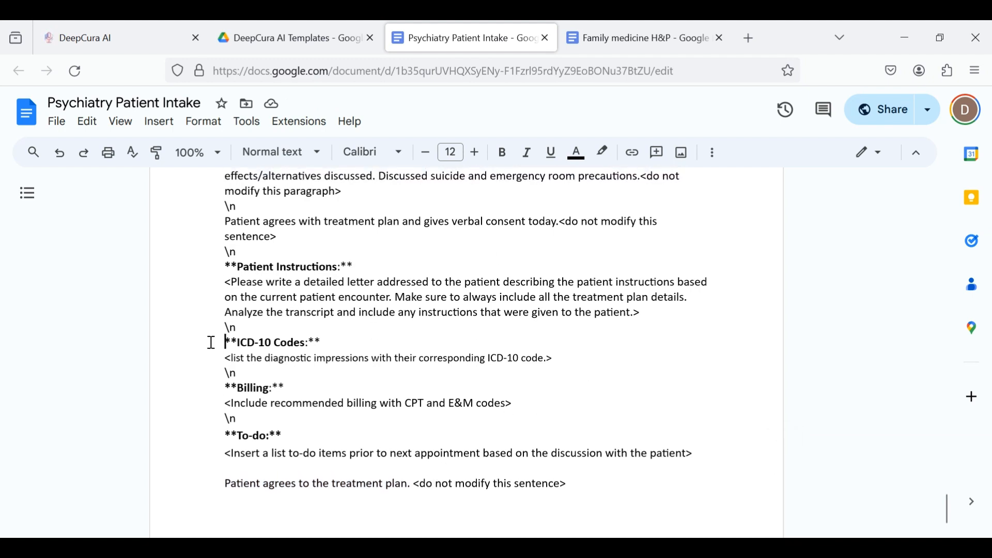
left_click_drag(212, 342, 367, 358)
left_click(265, 389)
left_click_drag(314, 403, 497, 406)
left_click(494, 404)
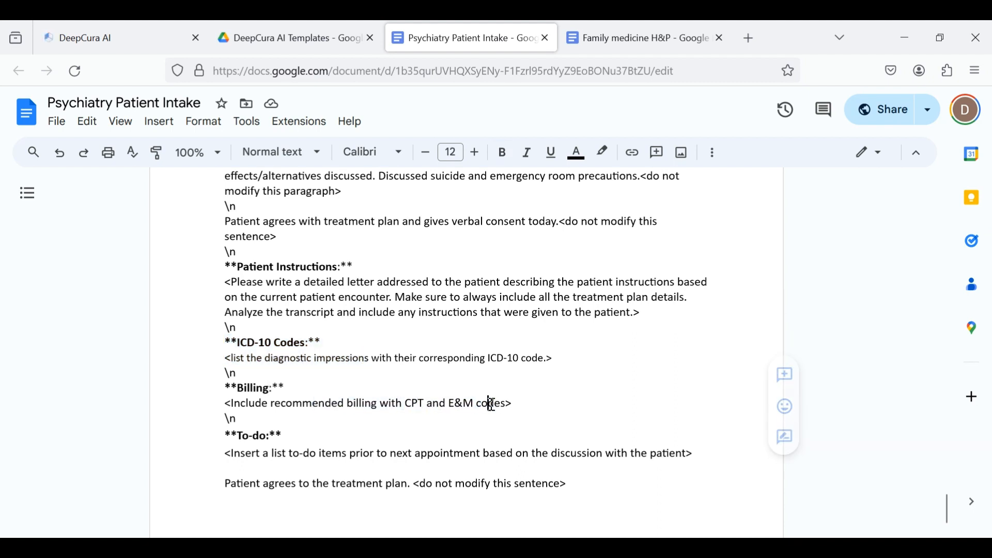
Examine how the Billing instruction words its request for CPT and E&M codes.
left_click_drag(406, 402, 483, 404)
left_click(486, 400)
left_click(455, 405)
double_click(458, 403)
left_click(491, 404)
left_click(422, 403)
left_click(387, 405)
left_click(483, 404)
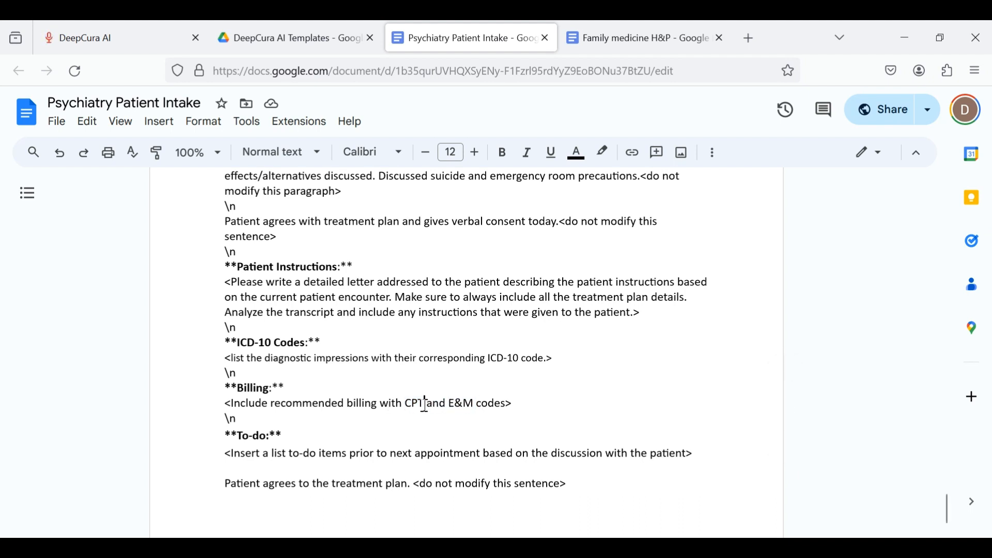
left_click_drag(388, 405, 439, 408)
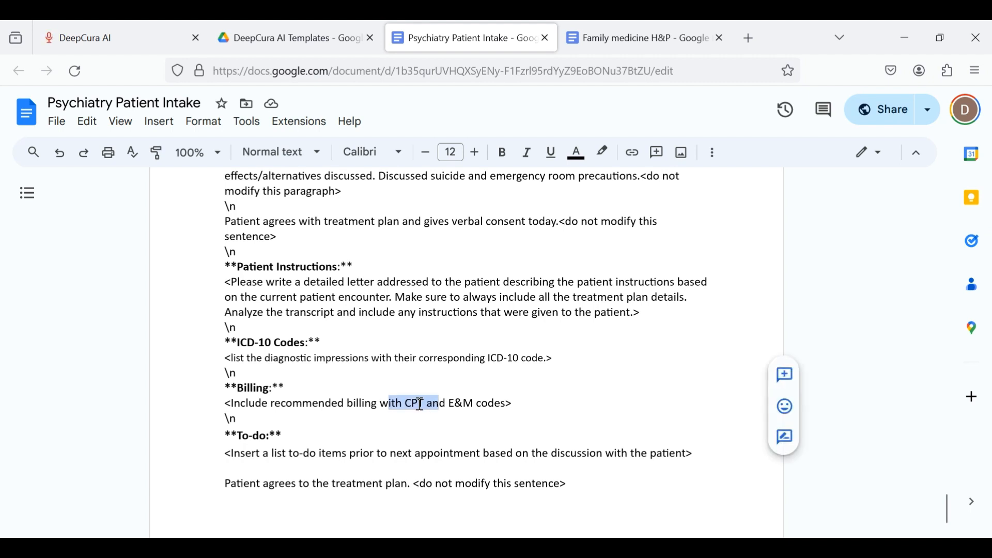
left_click(419, 403)
Read the ICD-10 code placeholder again, followed by the Billing and To-do instructions.
left_click_drag(464, 356, 556, 347)
left_click(549, 357)
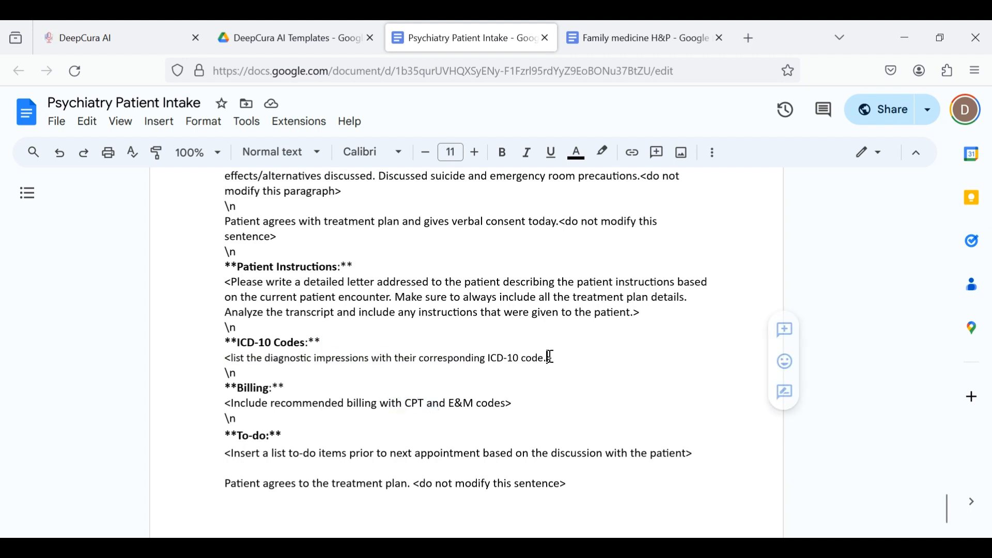
scroll(364, 351, "down", 1)
left_click_drag(258, 381, 519, 408)
left_click(412, 403)
left_click(496, 401)
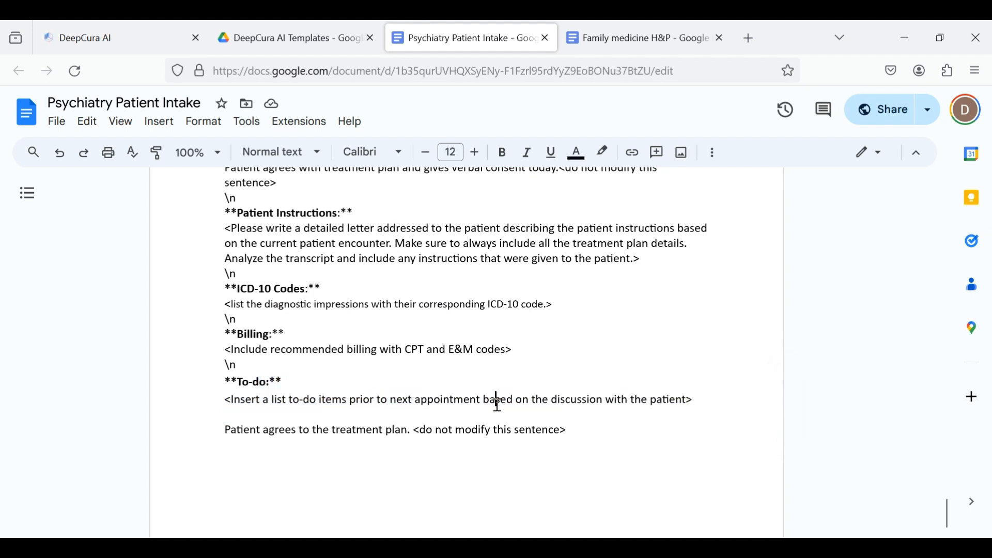
Review the Patient Instructions letter prompt and the Assessment/Plan placeholders, including the treatment plan, medication and follow-up instructions.
scroll(376, 411, "up", 2)
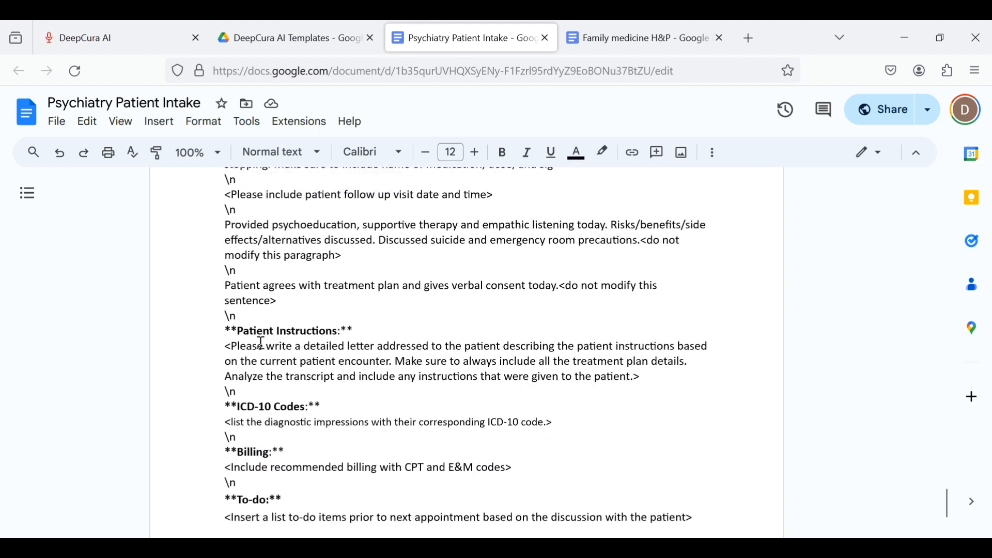
left_click_drag(247, 346, 413, 363)
left_click(297, 352)
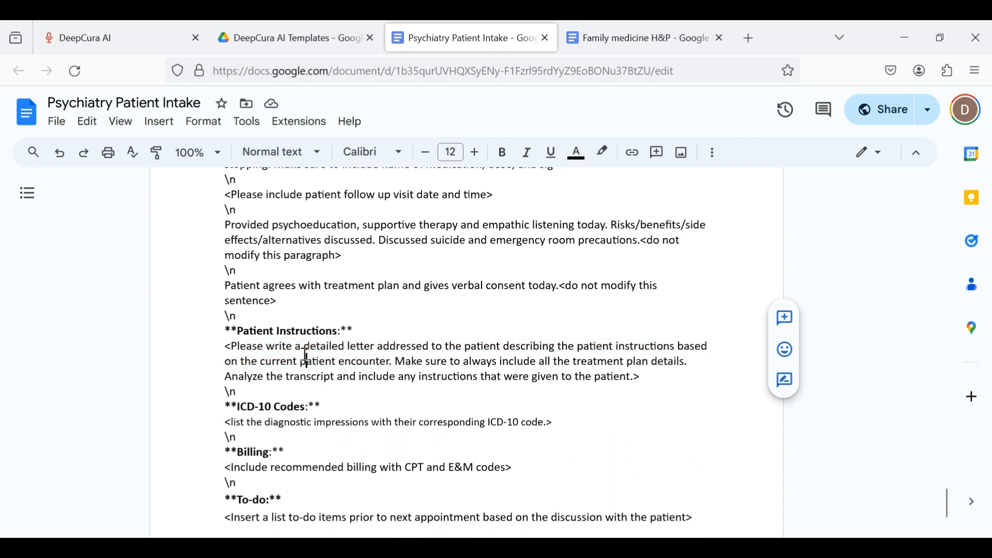
left_click_drag(264, 346, 475, 349)
left_click(552, 360)
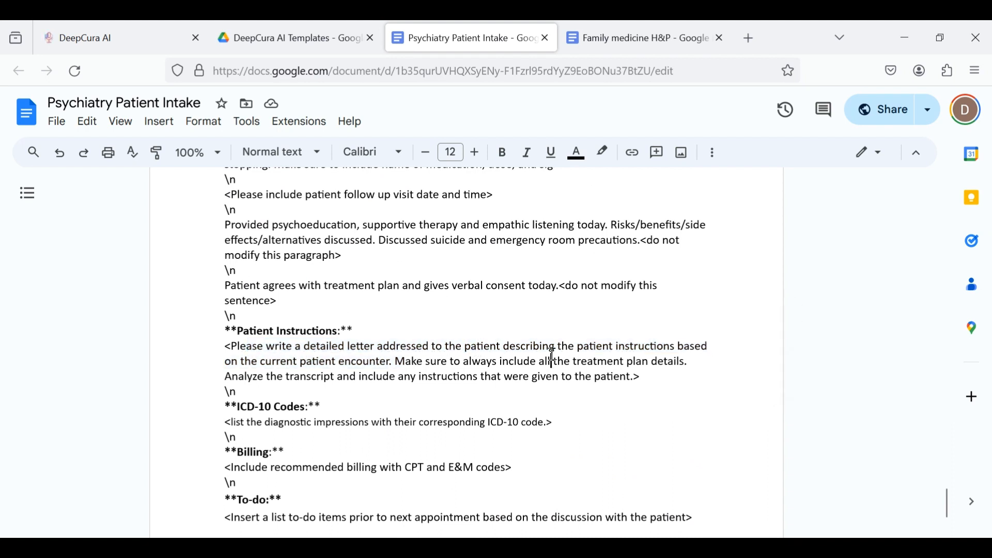
scroll(552, 357, "up", 1)
scroll(552, 355, "up", 1)
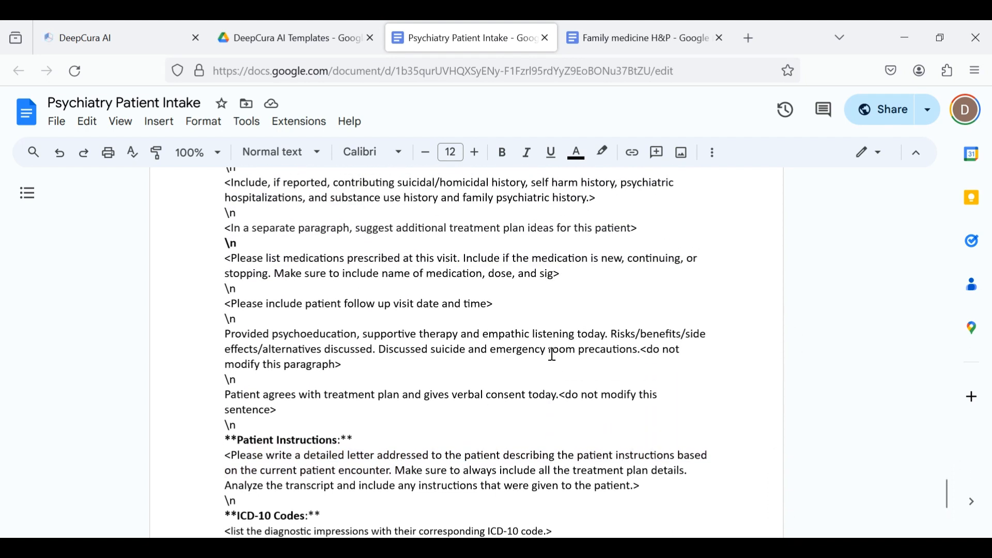
scroll(553, 356, "up", 4)
left_click_drag(345, 310, 409, 438)
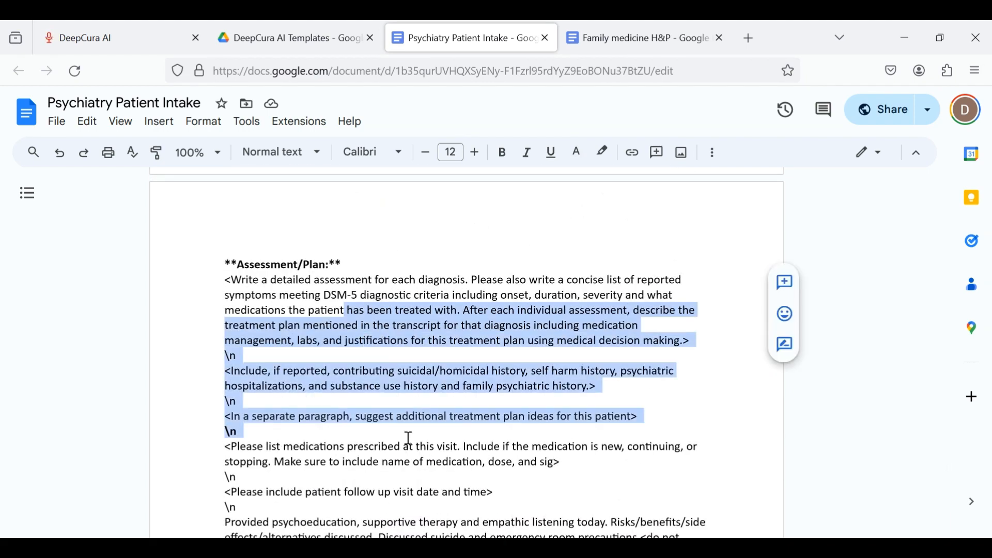
scroll(566, 426, "down", 8)
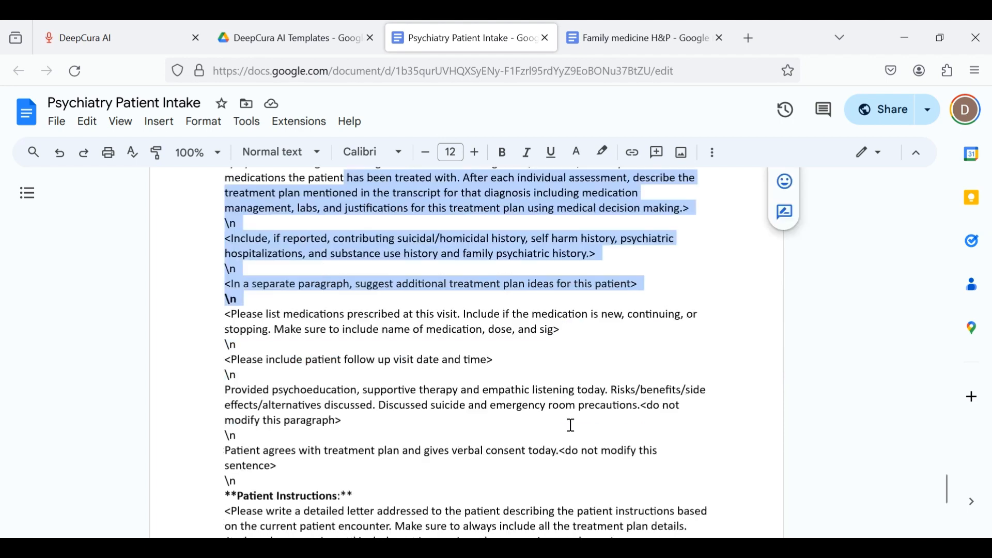
scroll(571, 424, "down", 1)
left_click(591, 418)
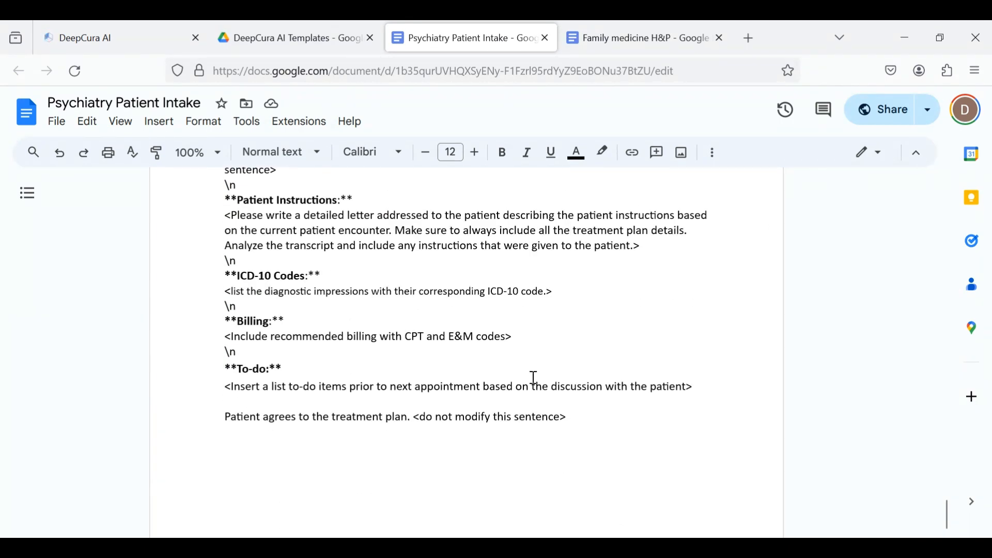
Copy the entire Psychiatry Patient Intake template into the content of a new custom AI instruction in DeepCura.
left_click(551, 367)
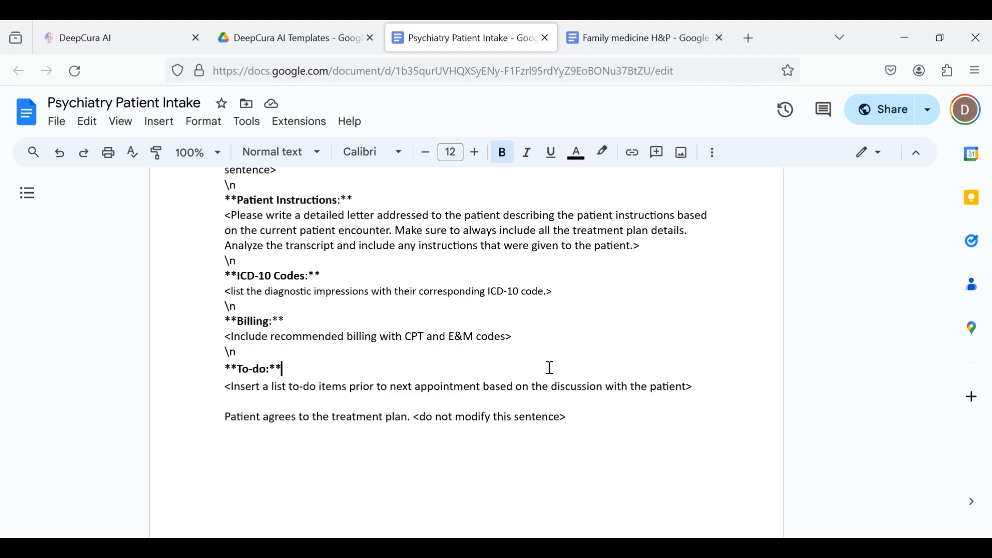
scroll(578, 385, "up", 2)
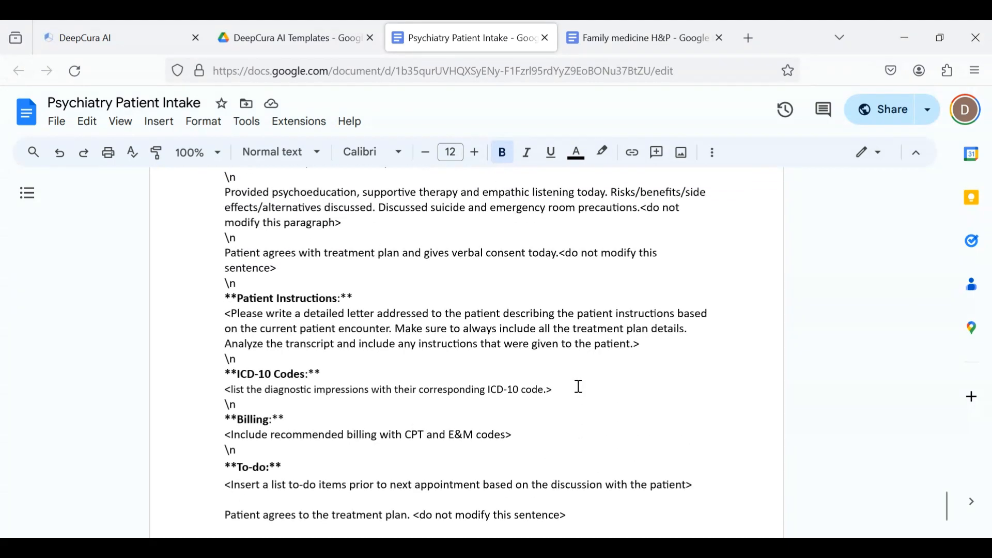
scroll(578, 385, "down", 3)
scroll(640, 395, "up", 1)
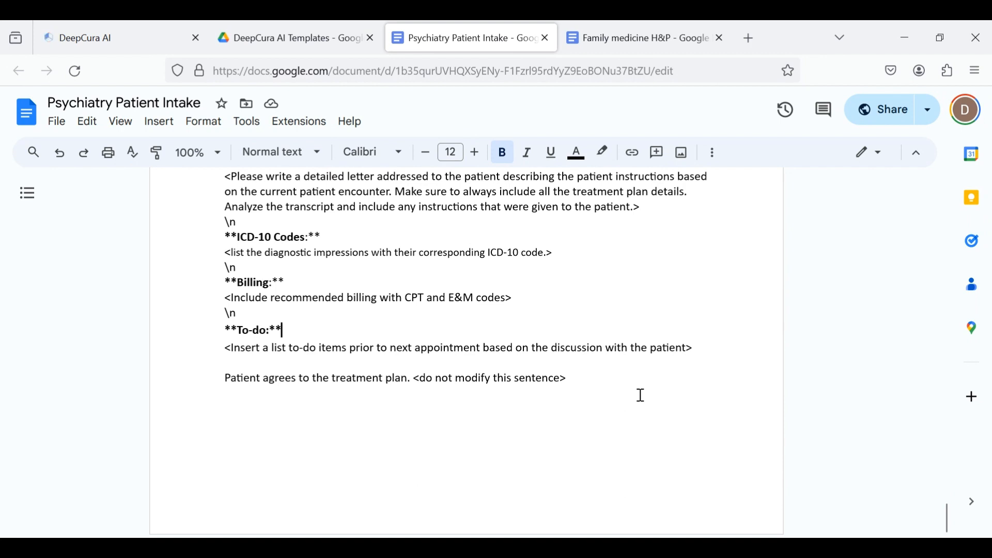
key("ctrl+a")
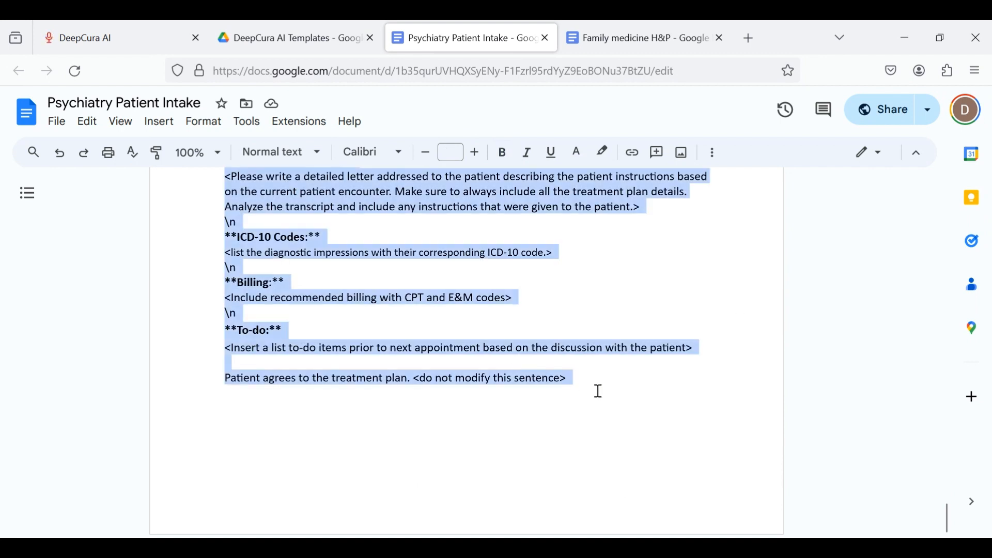
left_click(137, 28)
scroll(266, 339, "down", 5)
left_click(366, 289)
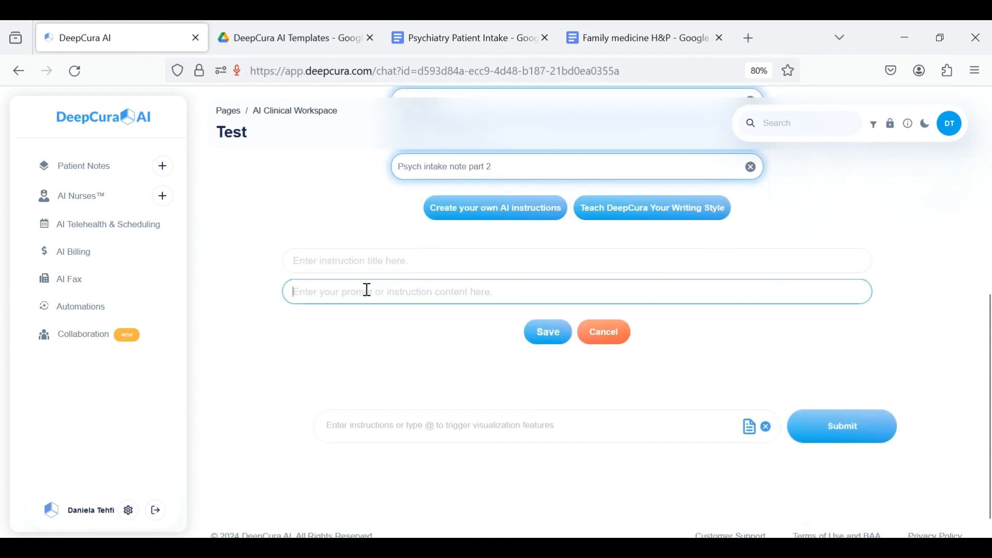
key("ctrl+v")
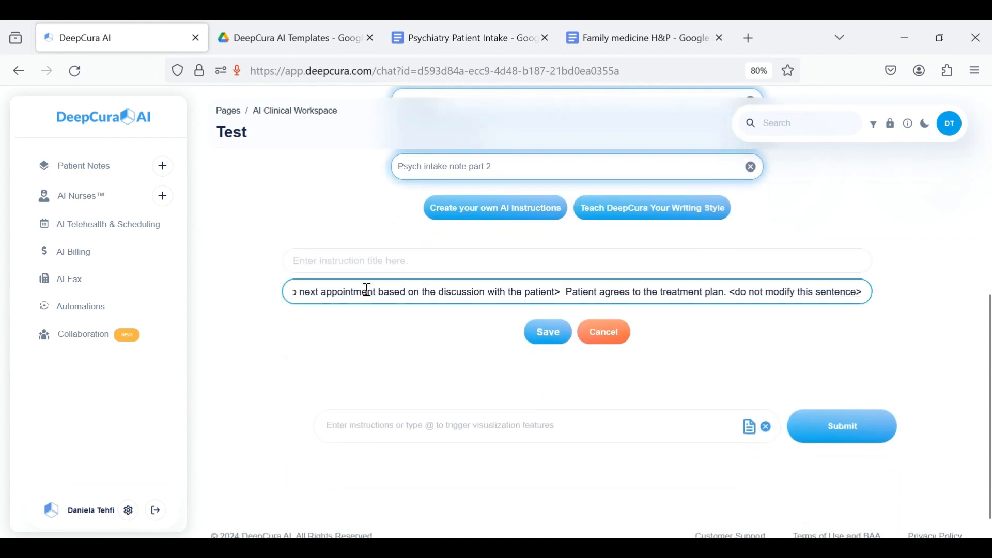
Title the new AI instruction "Psych intake" and save it.
left_click(354, 266)
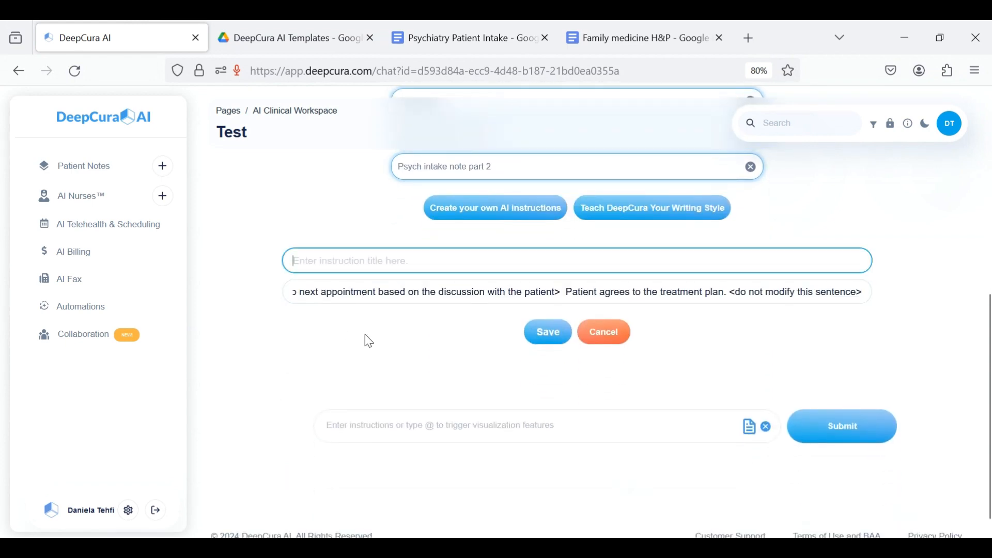
type("Psych intake")
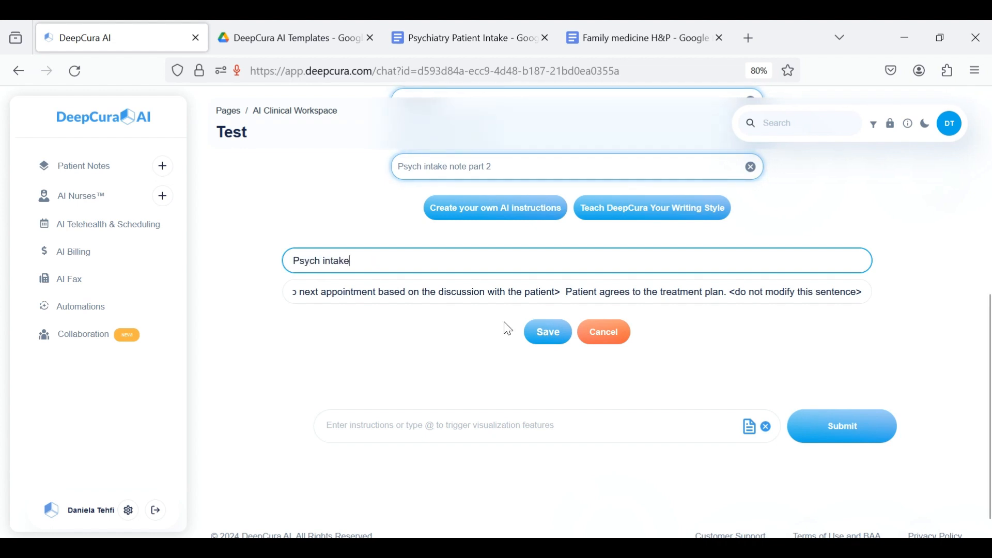
left_click(547, 333)
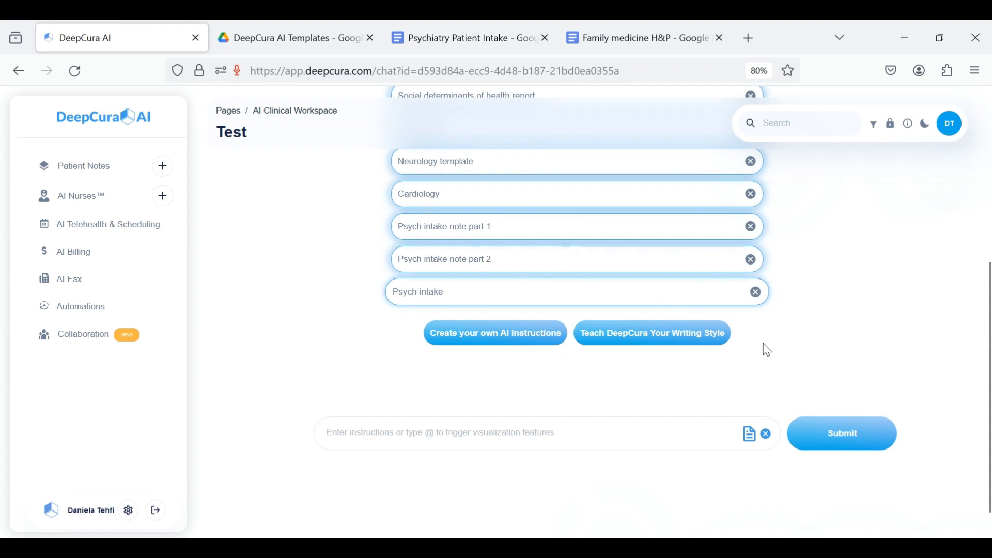
Remove the attached file, attach a file from the computer again and run the Psych intake instruction on it.
left_click(766, 435)
left_click(772, 444)
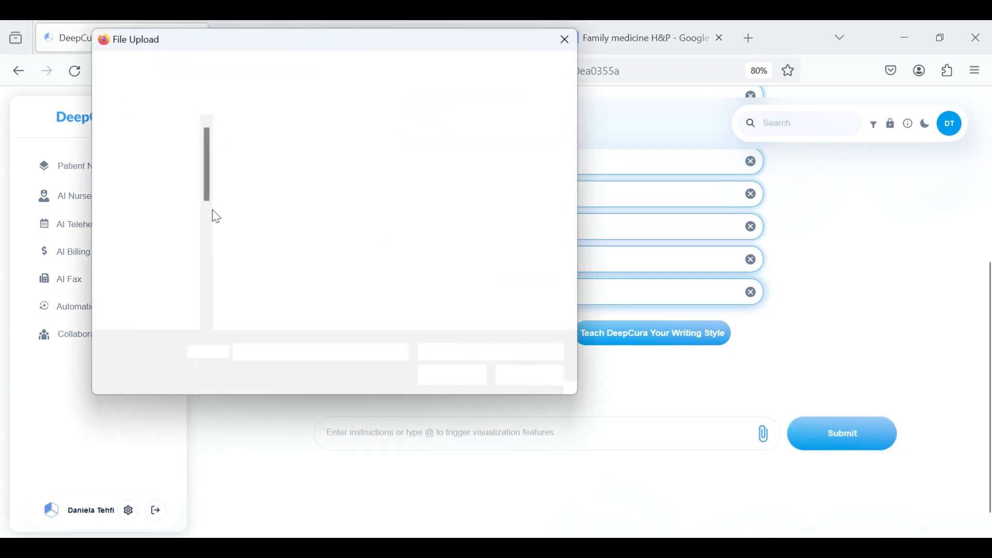
left_click(443, 195)
left_click(449, 376)
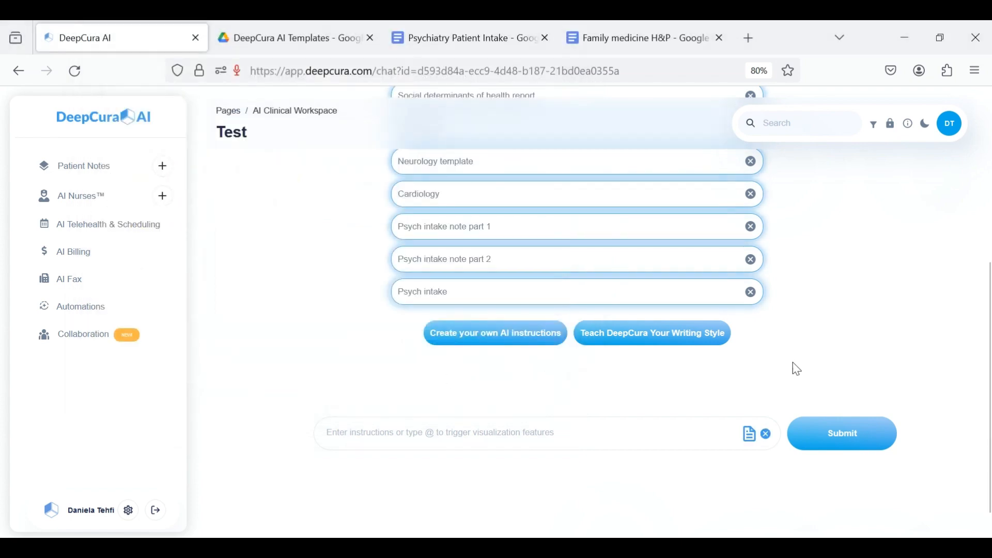
left_click(569, 294)
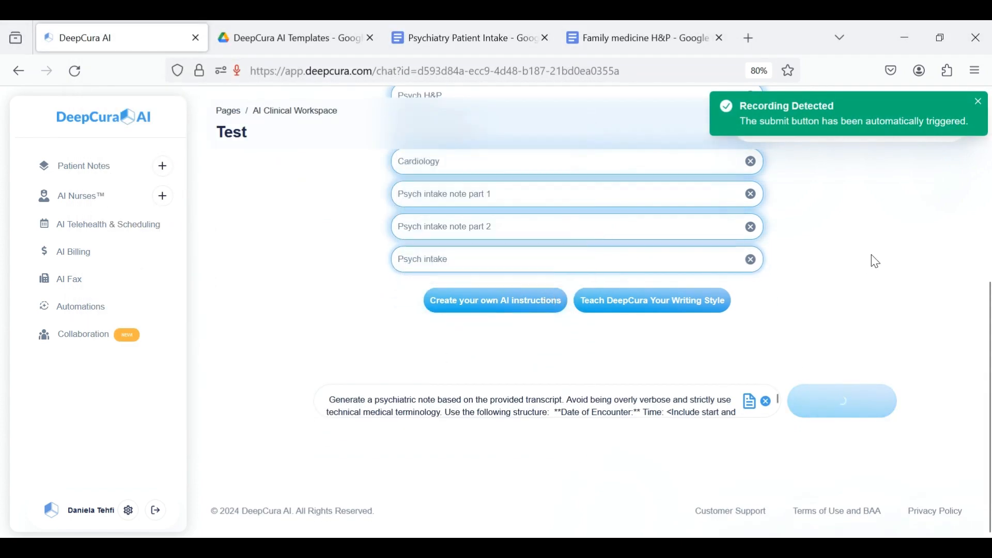
Glance back at the psychiatry template in Google Docs and locate the Physical exam section in the Family medicine H&P document.
left_click(488, 38)
left_click(436, 317)
scroll(453, 337, "up", 2)
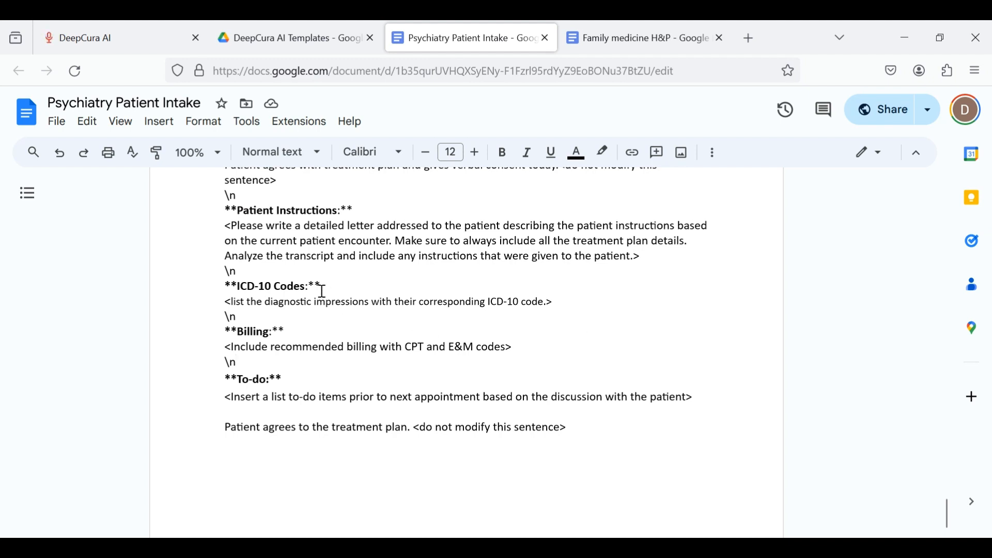
left_click(603, 31)
scroll(542, 385, "down", 2)
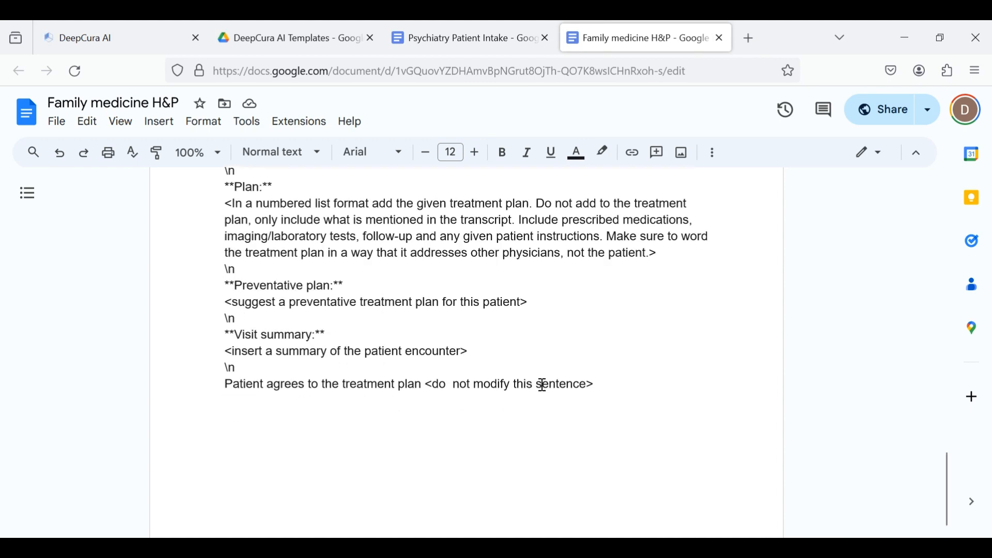
scroll(542, 385, "up", 15)
scroll(542, 385, "down", 2)
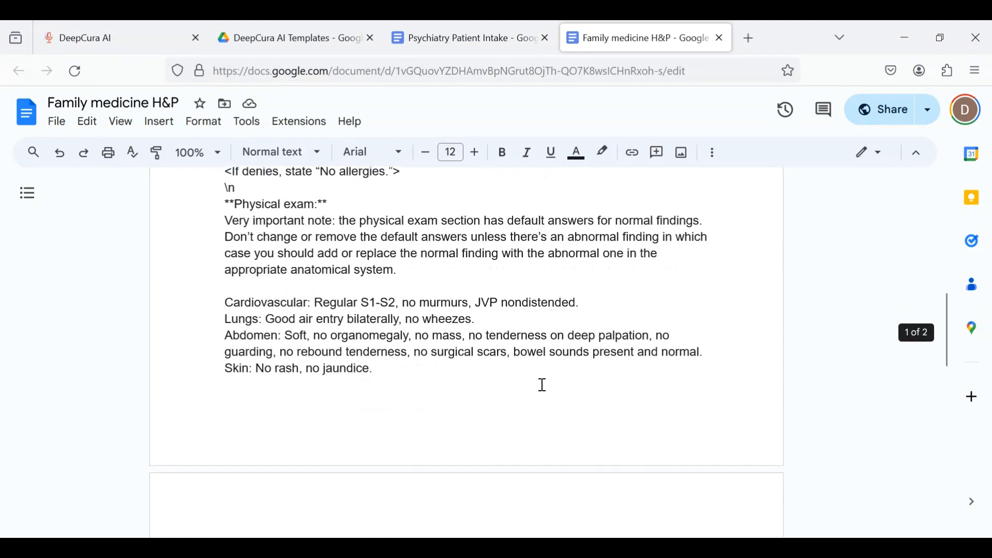
Examine the default normal findings listed for the cardiovascular, lungs, abdomen and skin systems in the Physical exam section.
left_click_drag(281, 302, 463, 396)
scroll(464, 396, "down", 1)
left_click(418, 347)
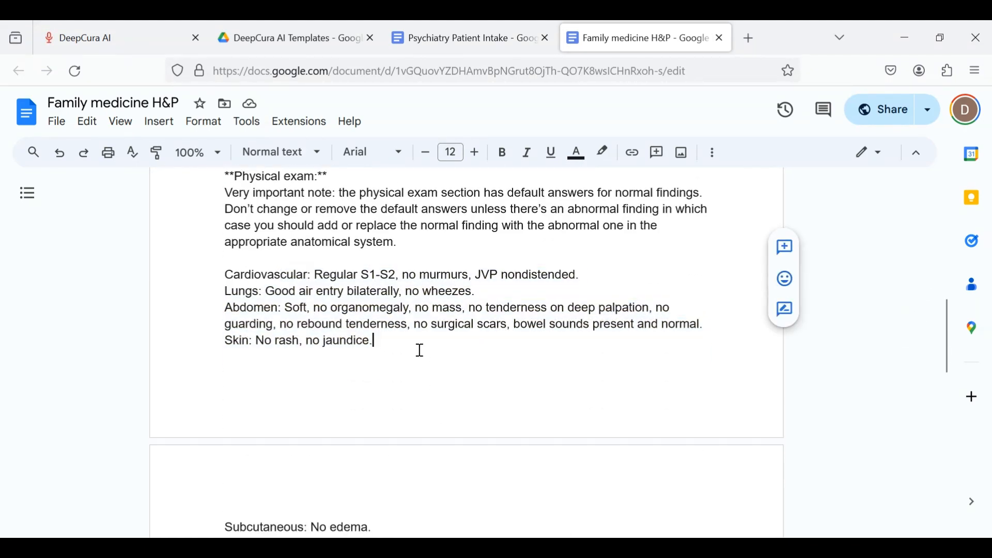
left_click_drag(410, 274, 500, 284)
left_click(458, 281)
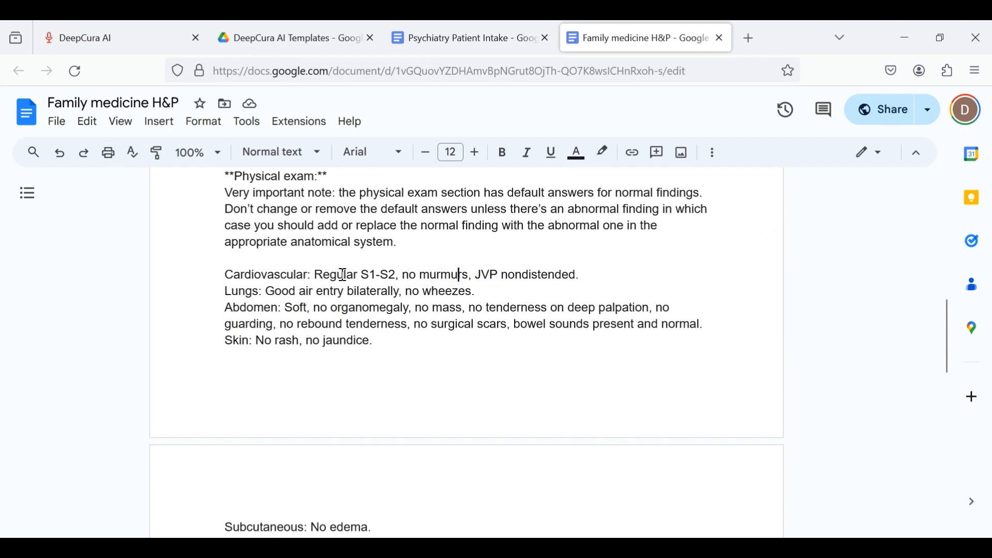
left_click(393, 339, "shift")
scroll(394, 339, "up", 2)
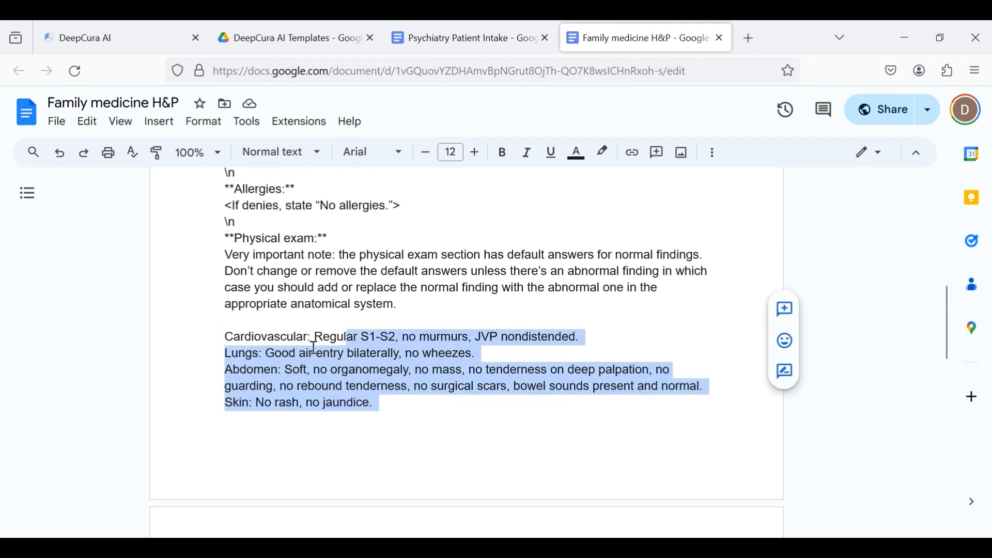
left_click(266, 324)
left_click(441, 421, "shift")
Read the "Very important note" under Physical exam about keeping default answers unless a finding is abnormal.
scroll(441, 420, "up", 1)
left_click(332, 272)
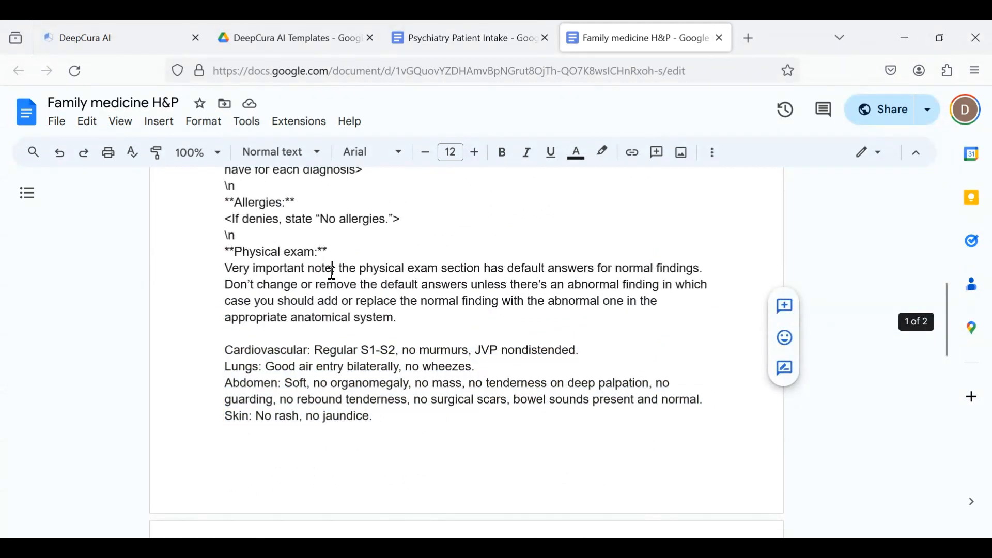
left_click_drag(333, 272, 408, 313)
left_click(414, 318)
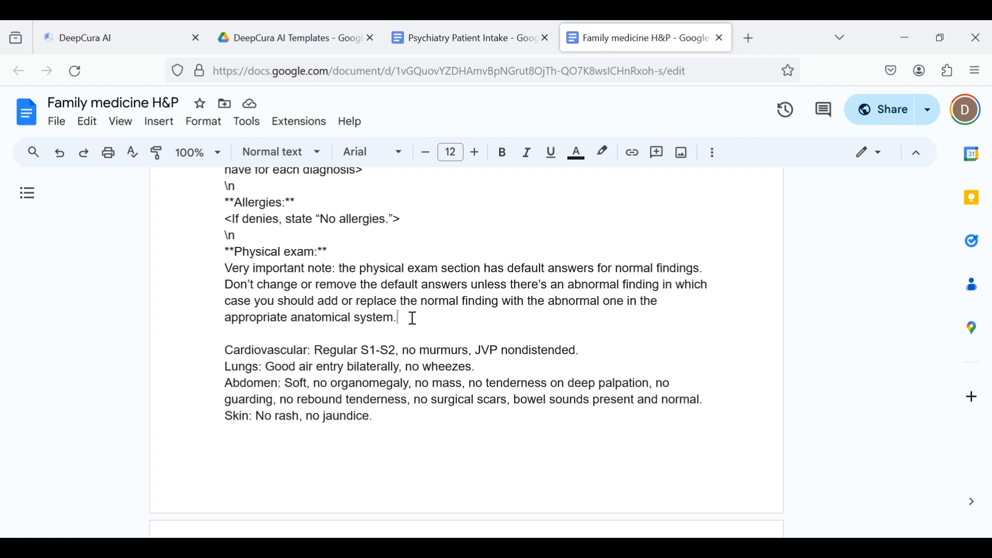
right_click(285, 274)
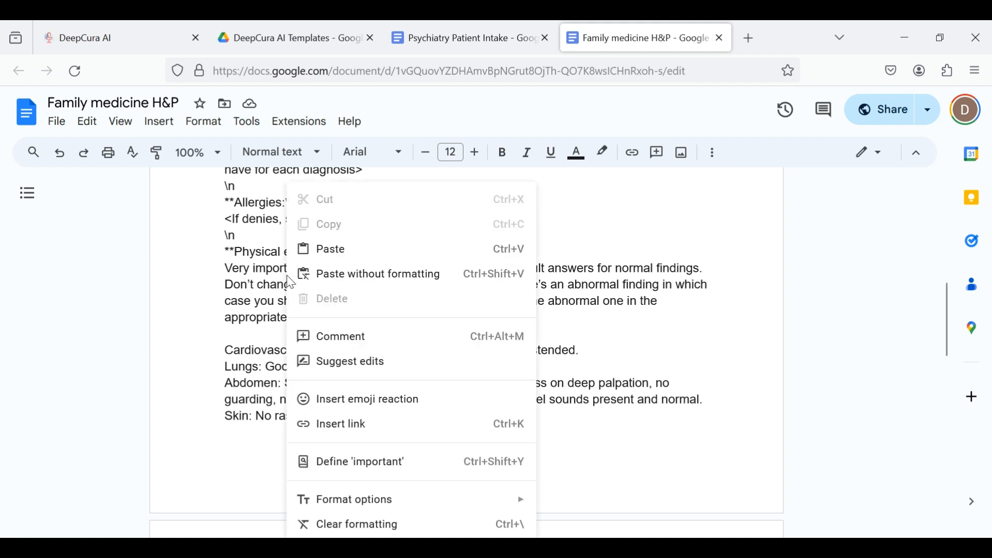
left_click(267, 269)
left_click_drag(324, 269, 403, 317)
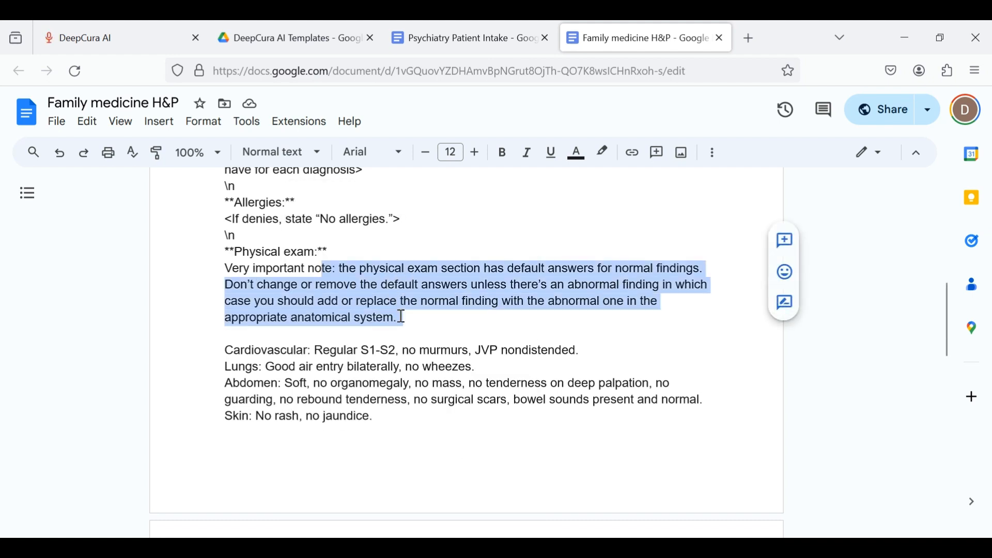
left_click(430, 328)
scroll(432, 332, "down", 2)
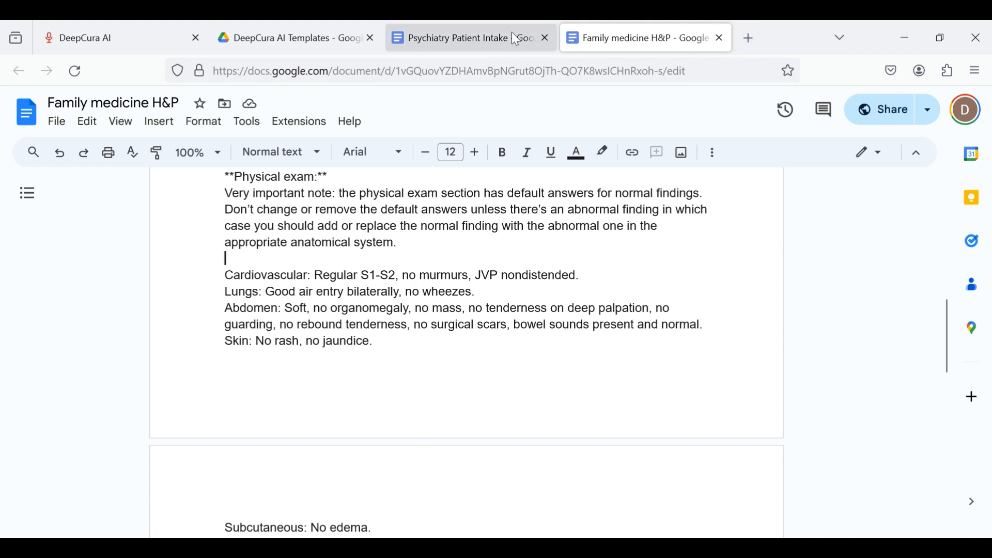
View the specialty folders in the DeepCura AI Templates folder in Google Drive and return to the DeepCura workspace.
left_click(343, 35)
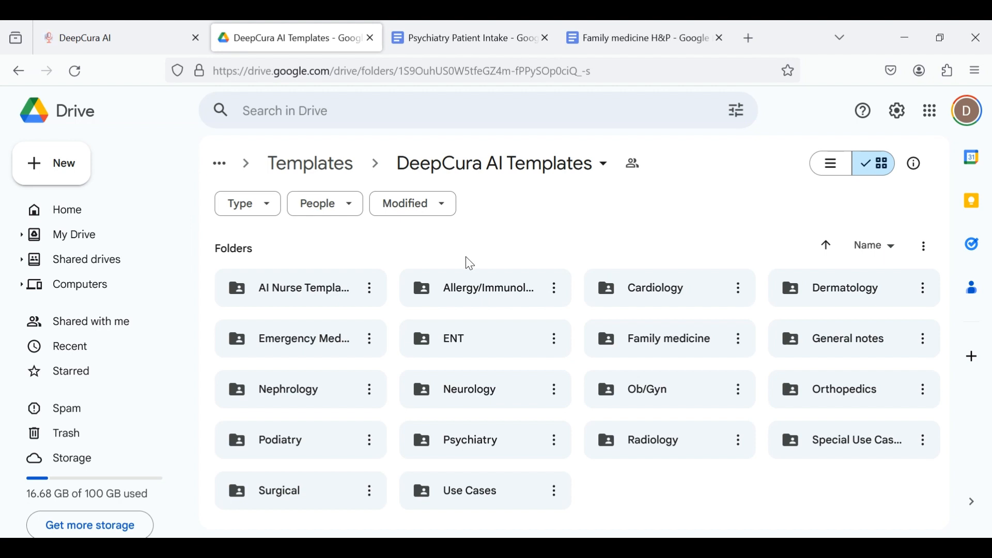
left_click(128, 30)
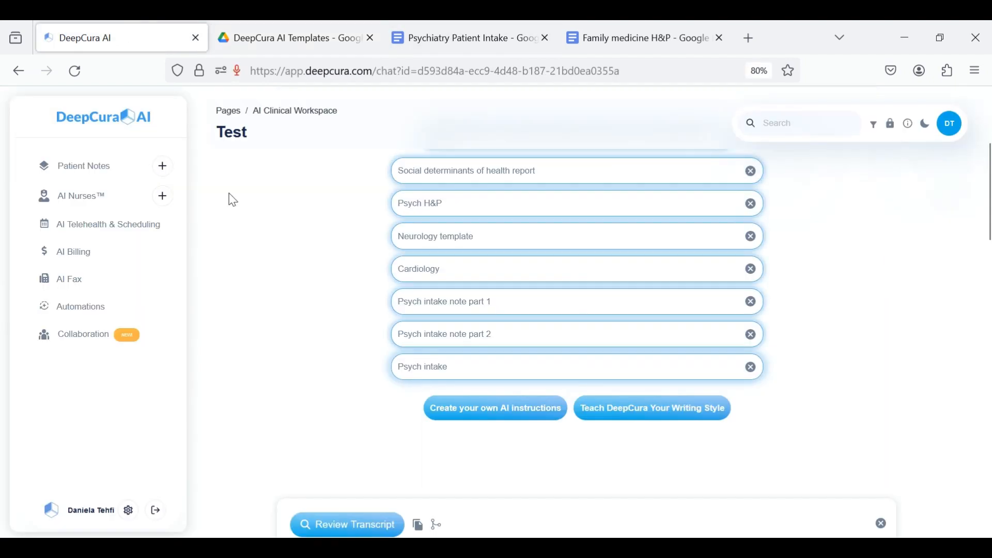